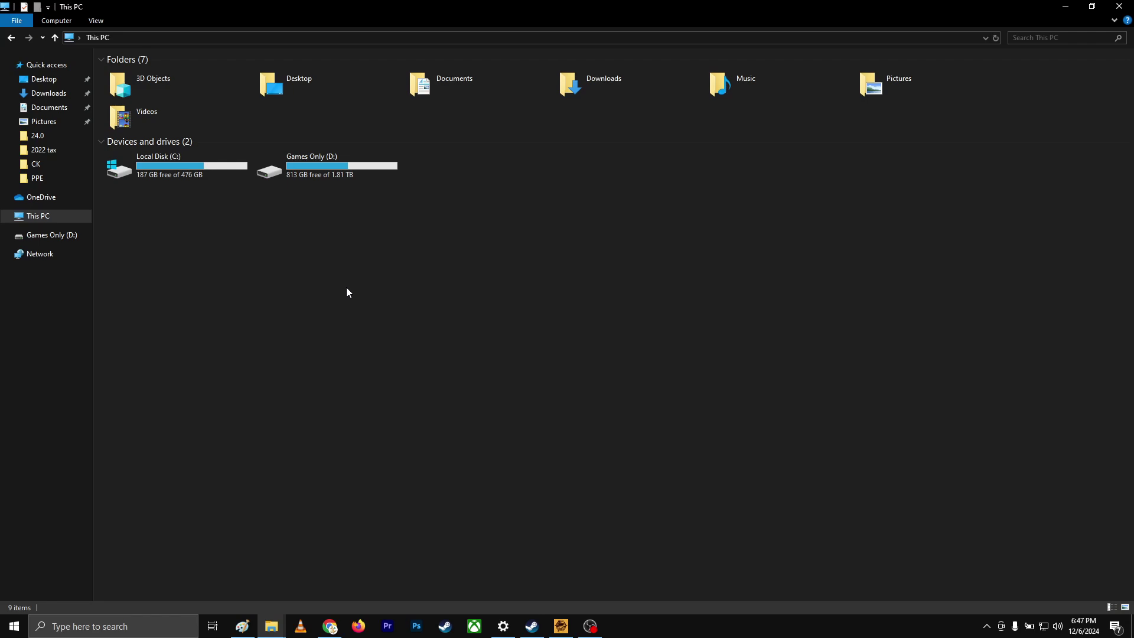
Open C:\Users and then the user's profile folder
{"action": "double_click", "coordinate": [195, 169]}
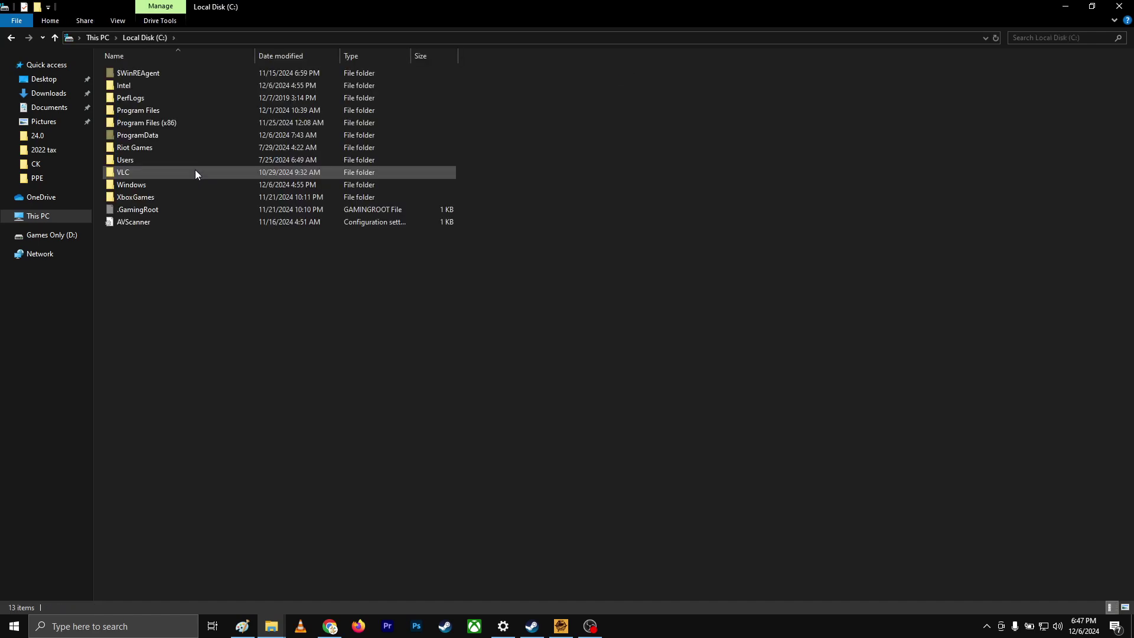
{"action": "double_click", "coordinate": [145, 162]}
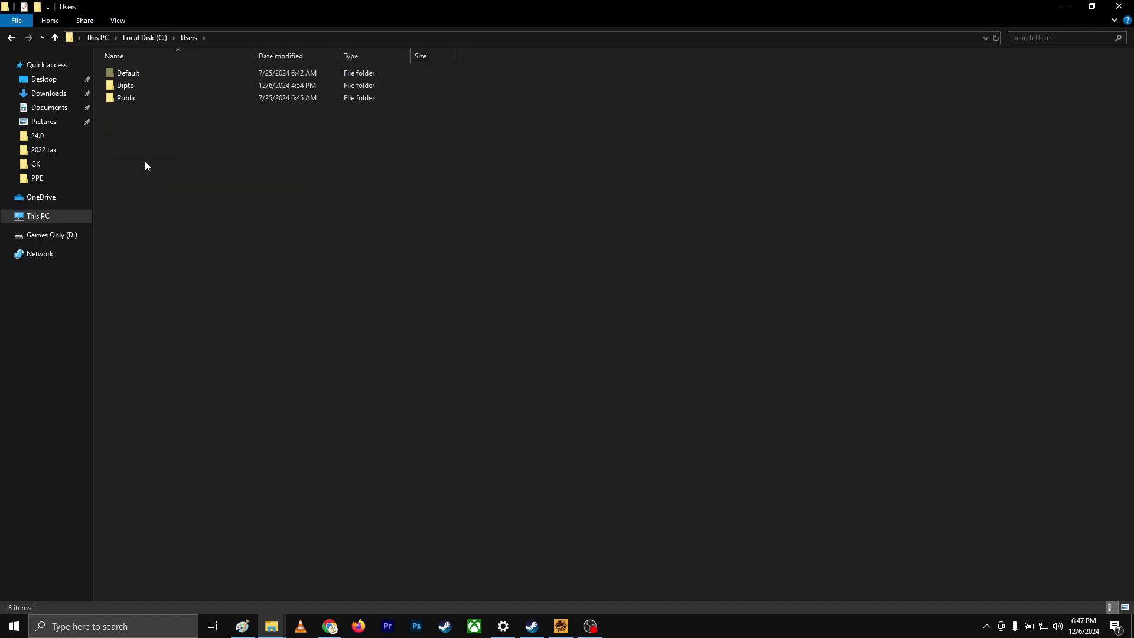
{"action": "double_click", "coordinate": [131, 88]}
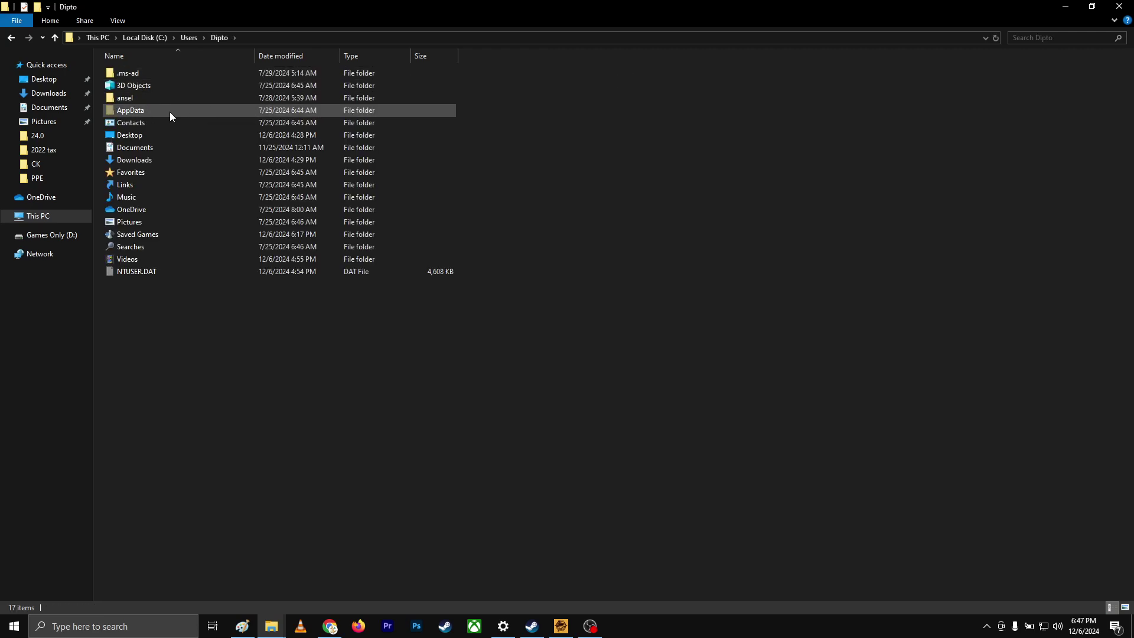
Turn on hidden items, open the AppData folder, then return to This PC
{"action": "left_click", "coordinate": [118, 22]}
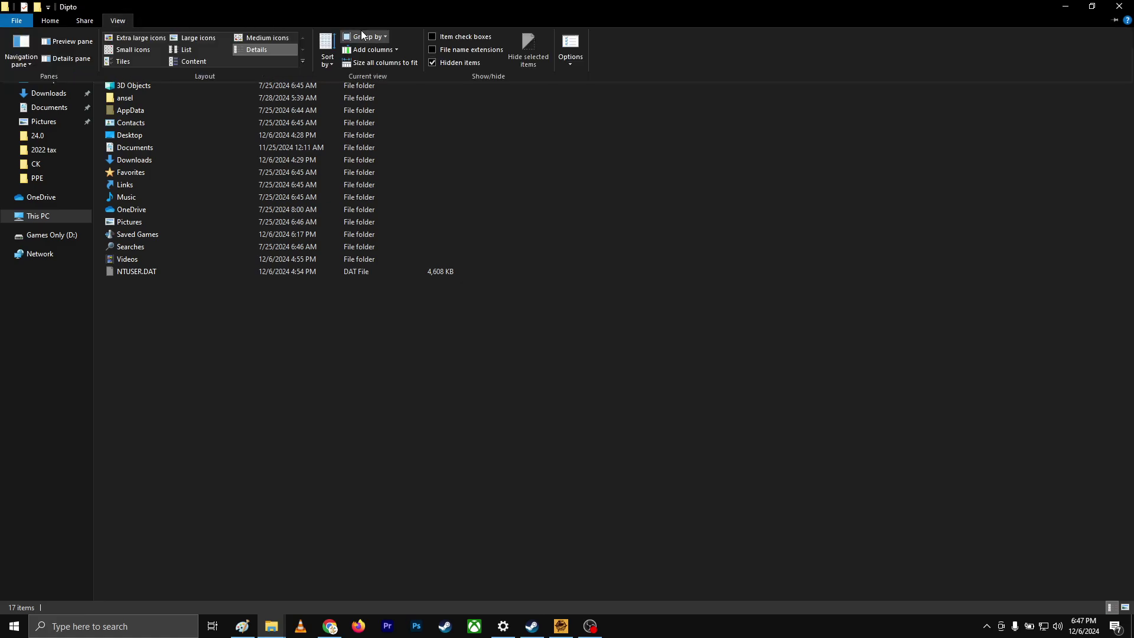
{"action": "left_click", "coordinate": [432, 62]}
{"action": "left_click", "coordinate": [136, 112]}
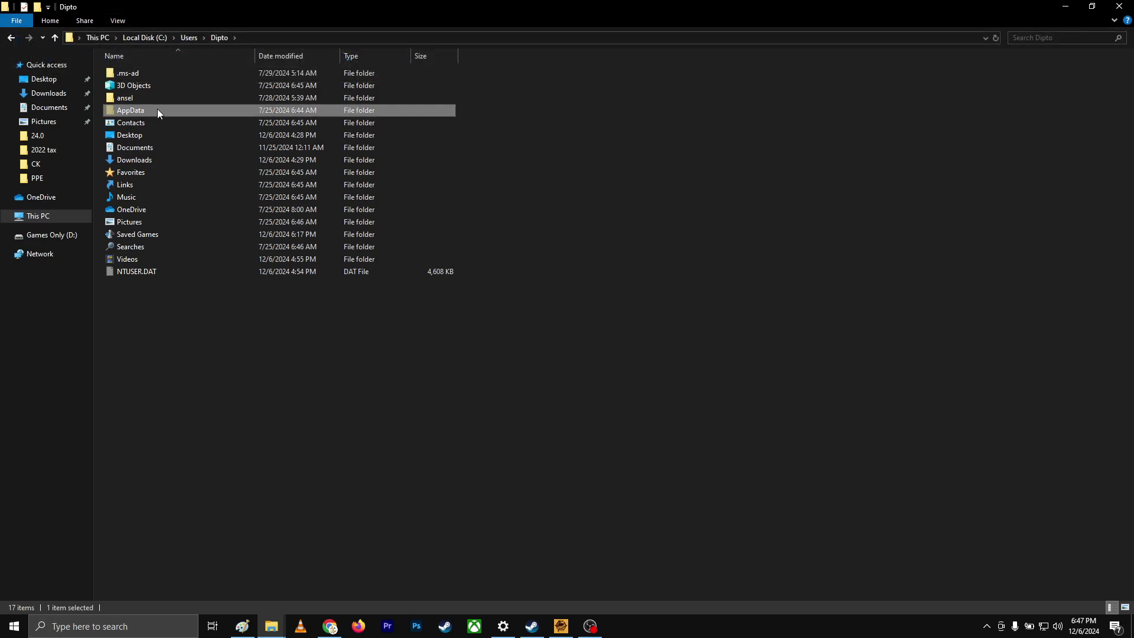
{"action": "double_click", "coordinate": [157, 110]}
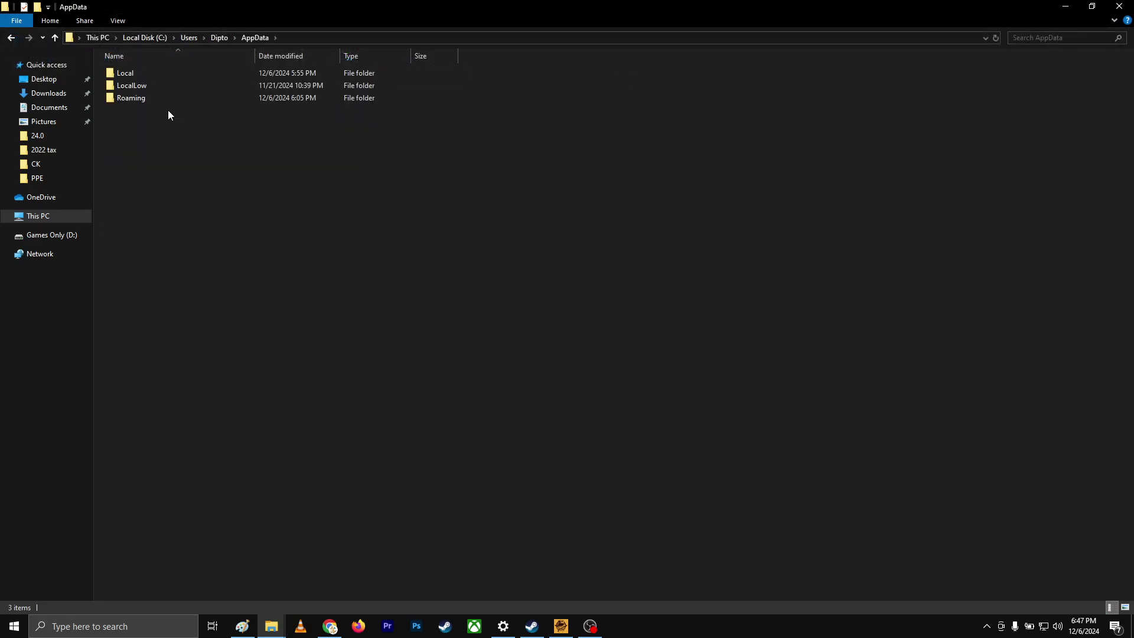
{"action": "left_click", "coordinate": [60, 216]}
Launch Run from the Start menu and open the appdata location in Explorer
{"action": "left_click", "coordinate": [14, 626]}
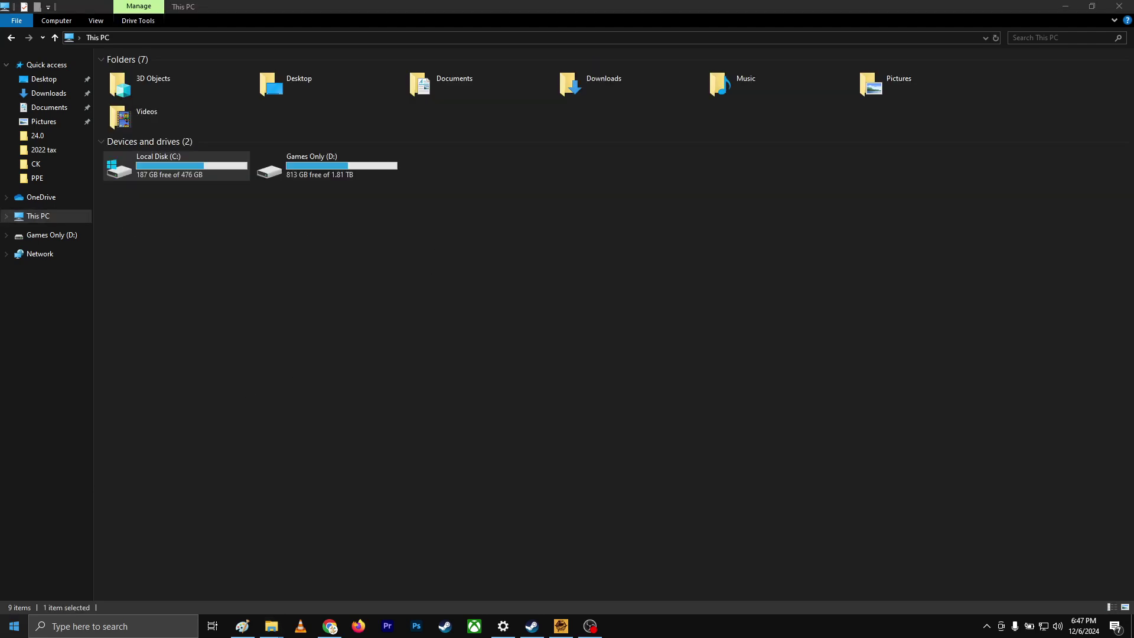
{"action": "type", "text": "run"}
{"action": "key", "text": "Return"}
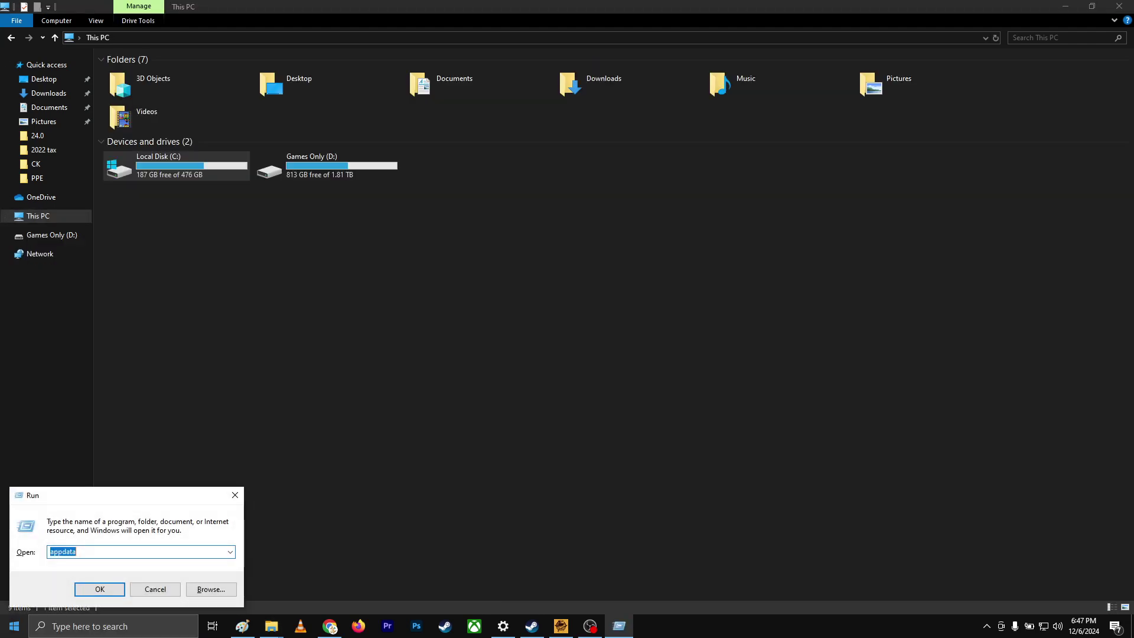
{"action": "key", "text": "Return"}
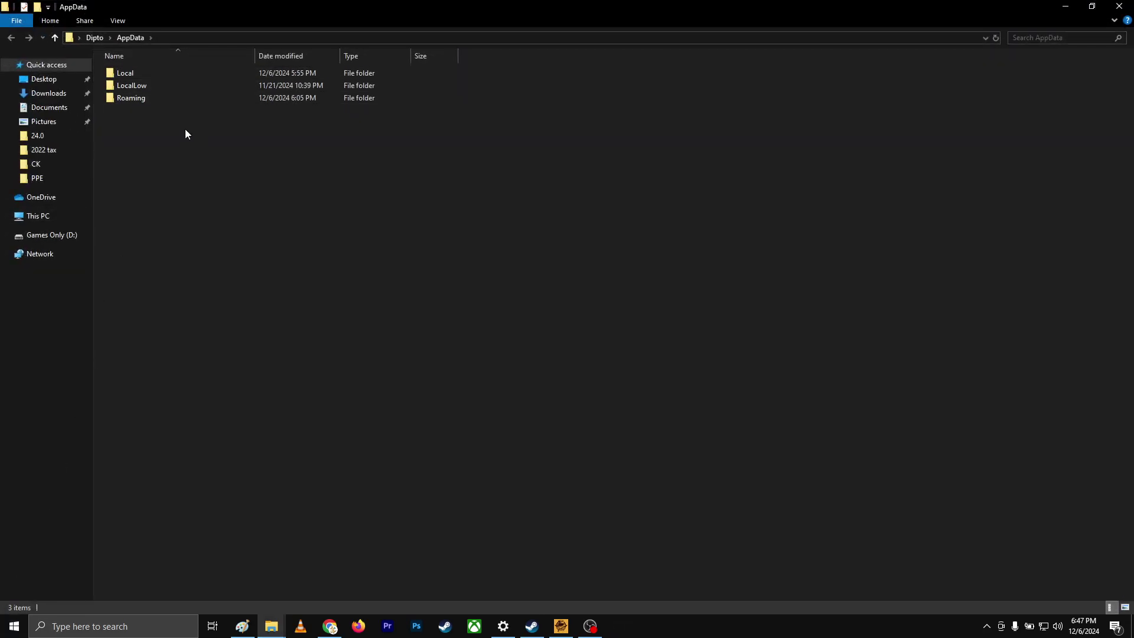
Go through Local\Marvel\Saved\Saved\Config and bring up MarvelUserSetting's context menu
{"action": "left_click", "coordinate": [139, 73]}
{"action": "double_click", "coordinate": [140, 72]}
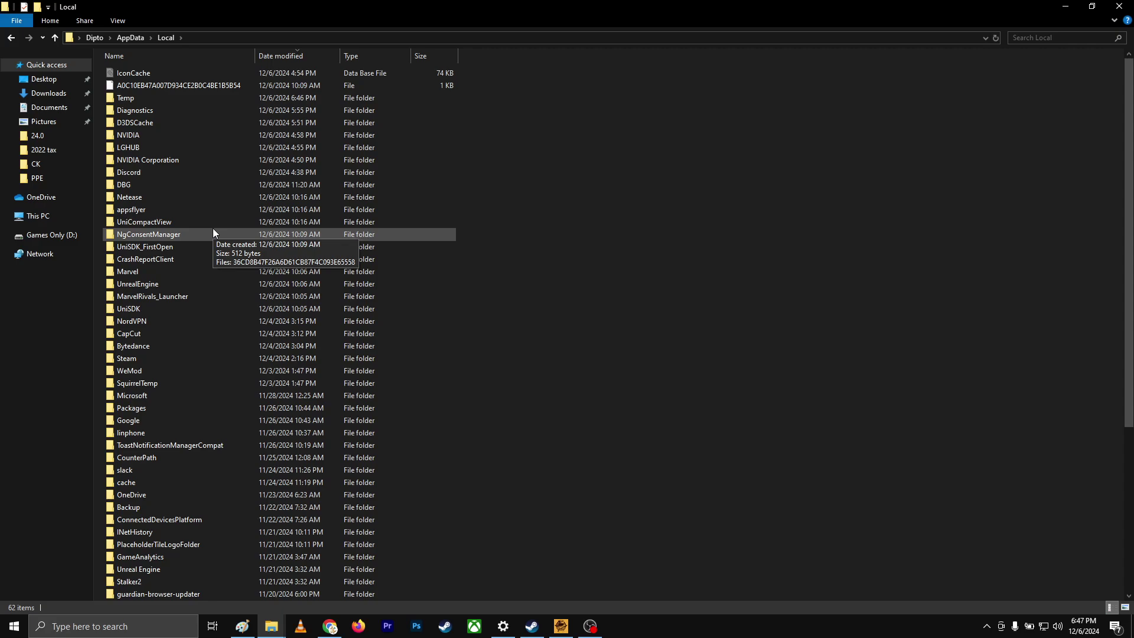
{"action": "mouse_move", "coordinate": [173, 271]}
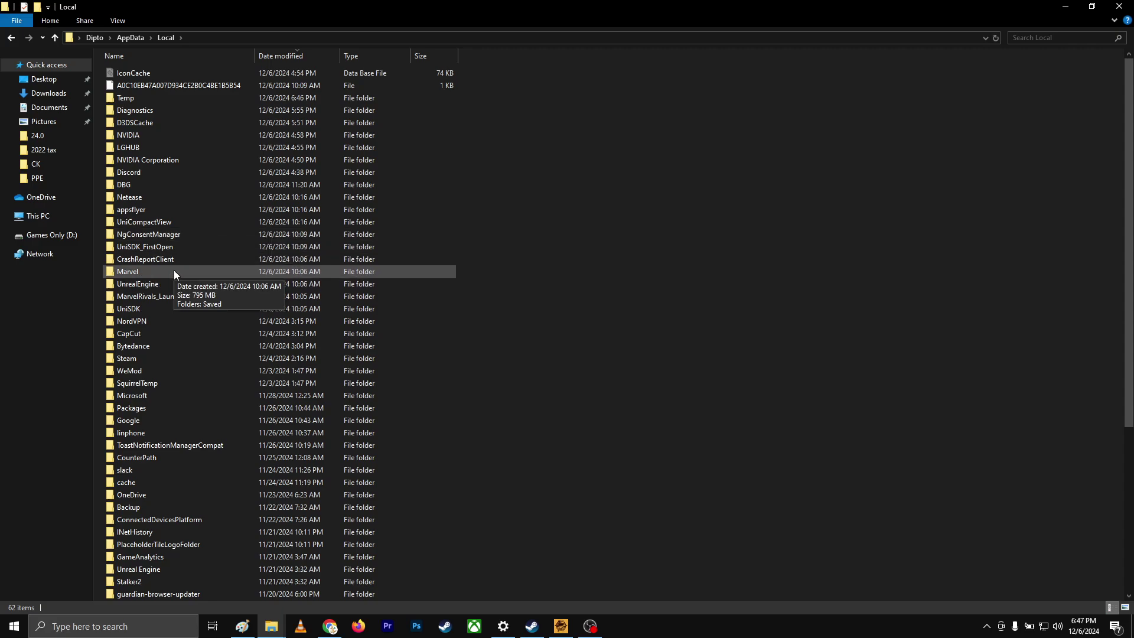
{"action": "double_click", "coordinate": [173, 273]}
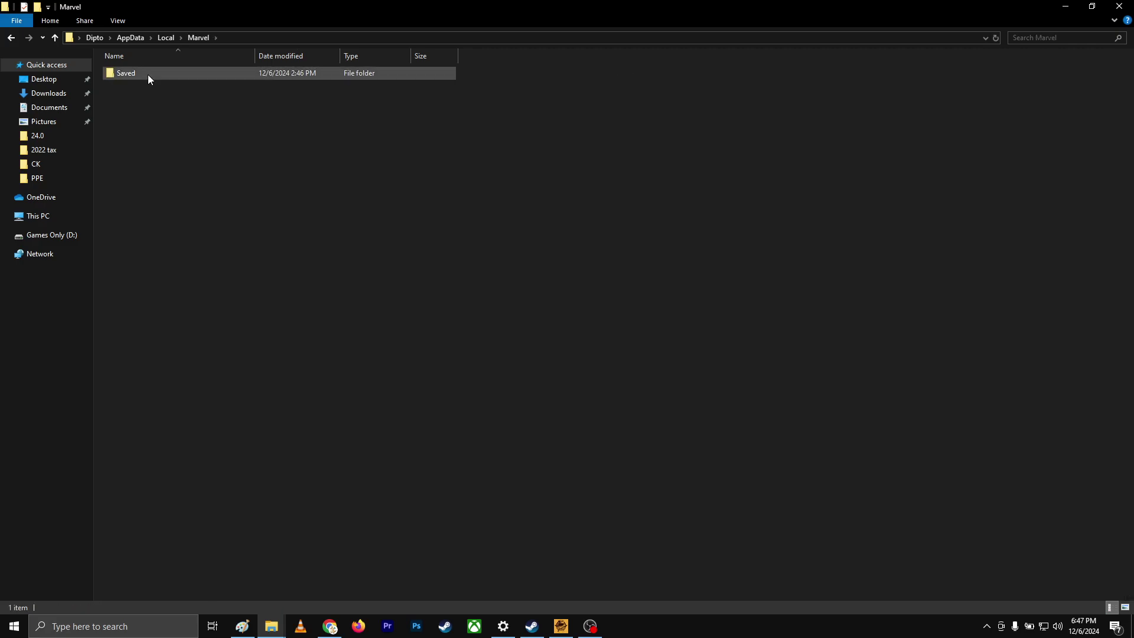
{"action": "double_click", "coordinate": [148, 75]}
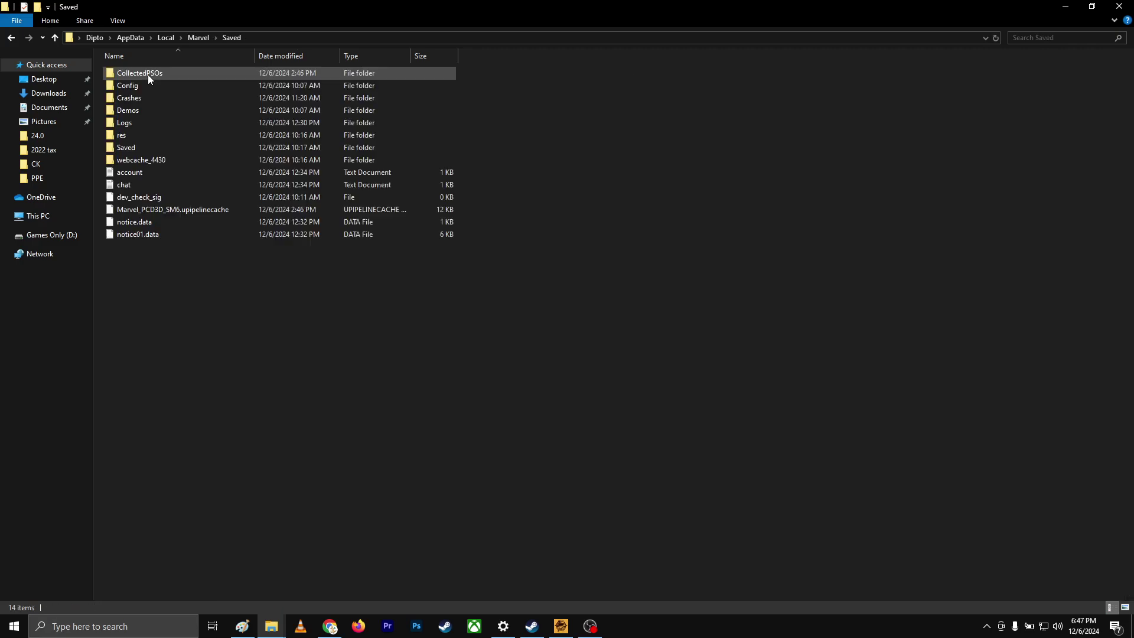
{"action": "double_click", "coordinate": [154, 148]}
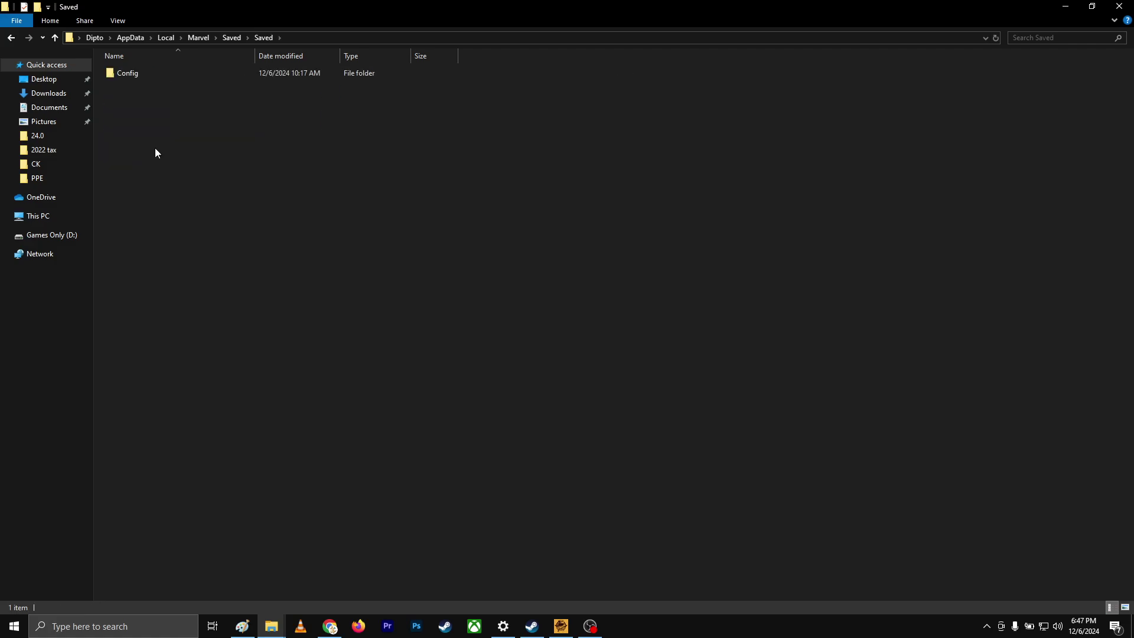
{"action": "double_click", "coordinate": [153, 76]}
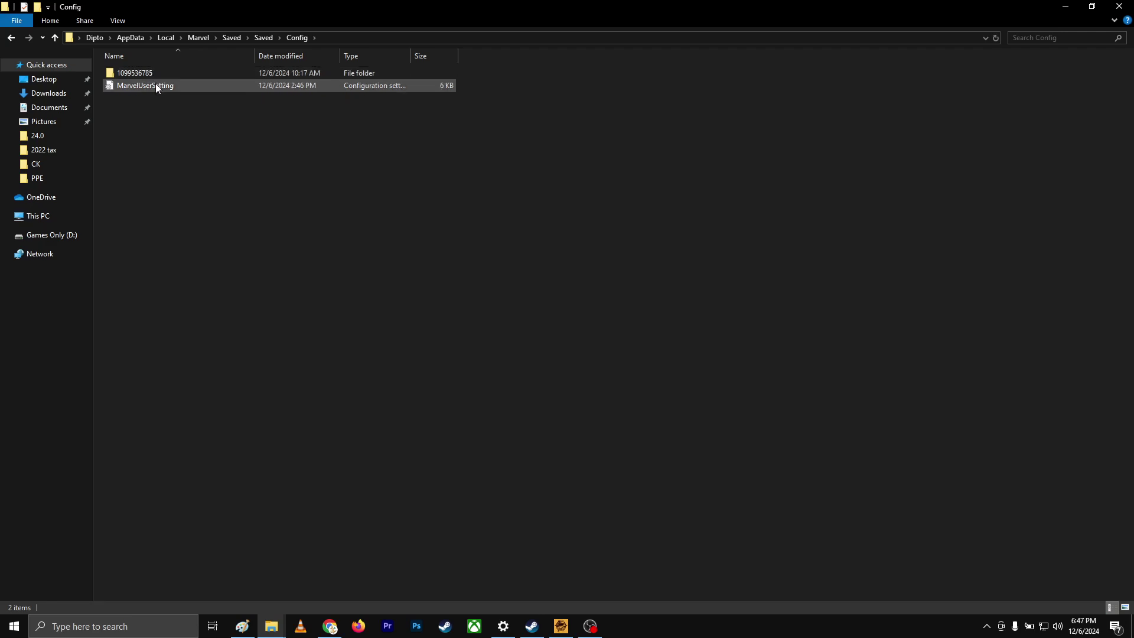
{"action": "left_click", "coordinate": [155, 83]}
{"action": "right_click", "coordinate": [156, 85]}
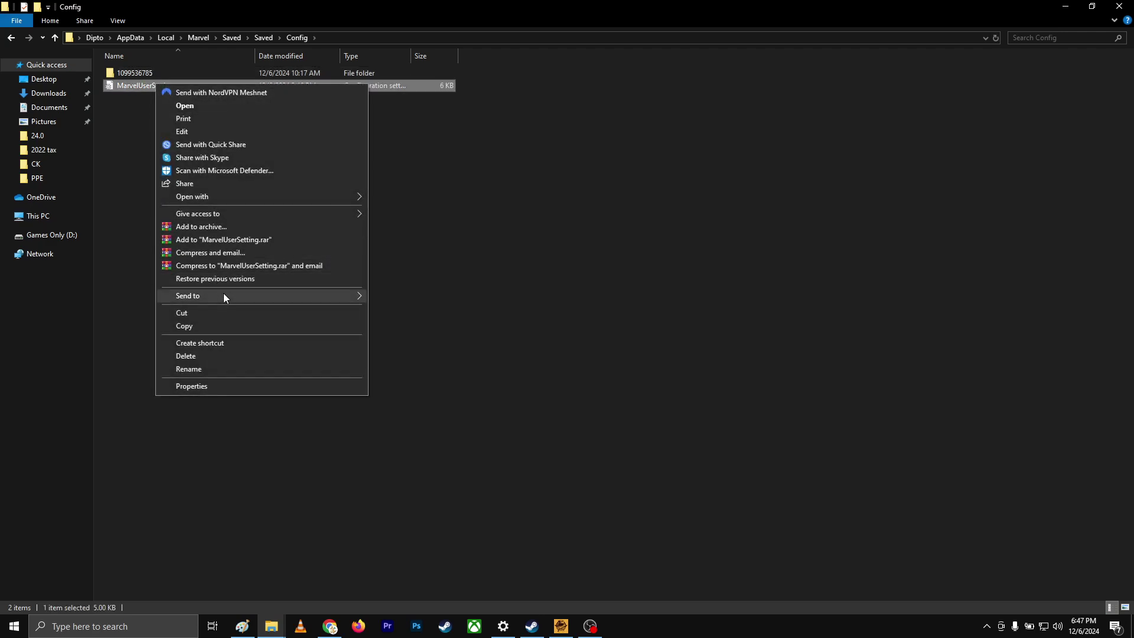
Open MarvelUserSetting with Notepad and scroll across settings like MasterVolume 70 and MusicVolume 0
{"action": "mouse_move", "coordinate": [285, 194]}
{"action": "left_click", "coordinate": [389, 196]}
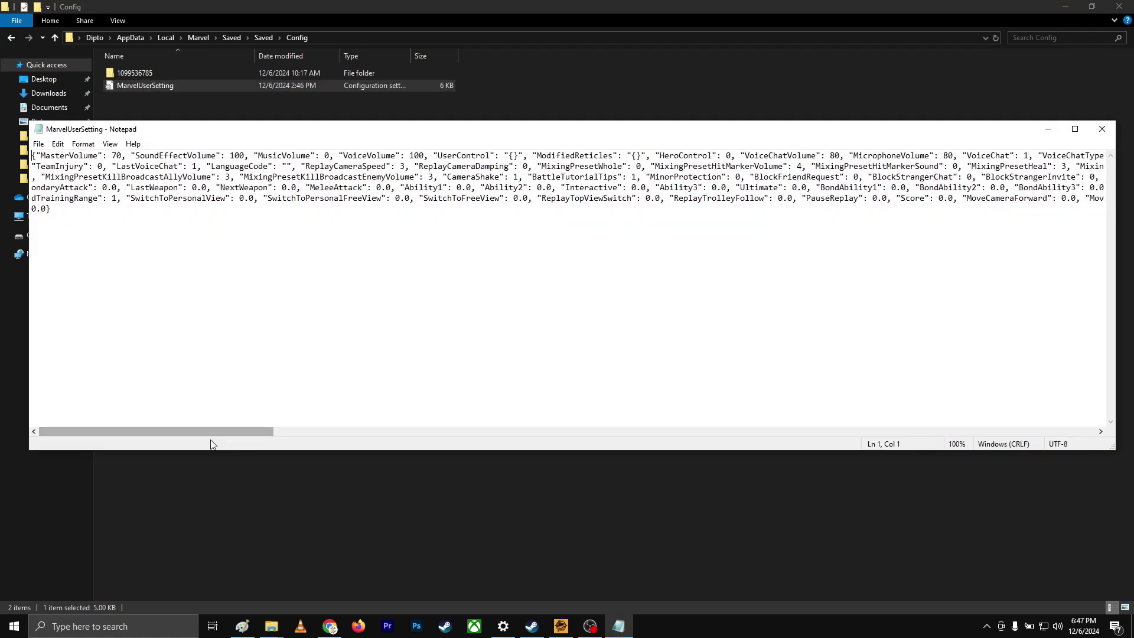
{"action": "left_click_drag", "start_coordinate": [236, 431], "coordinate": [303, 429]}
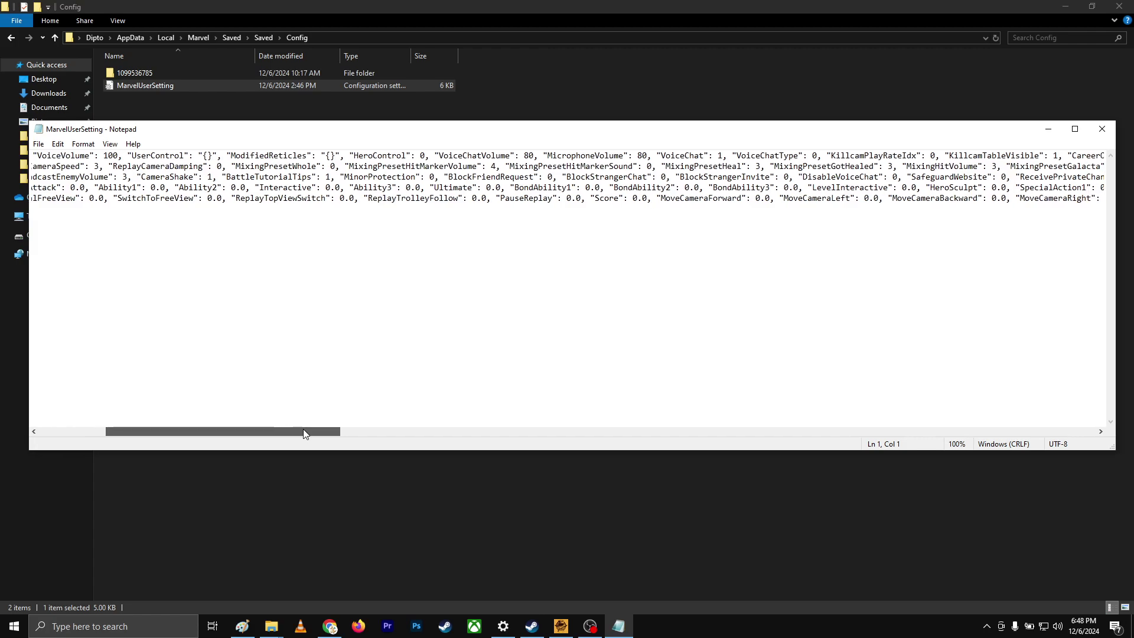
{"action": "left_click_drag", "start_coordinate": [303, 429], "coordinate": [340, 428]}
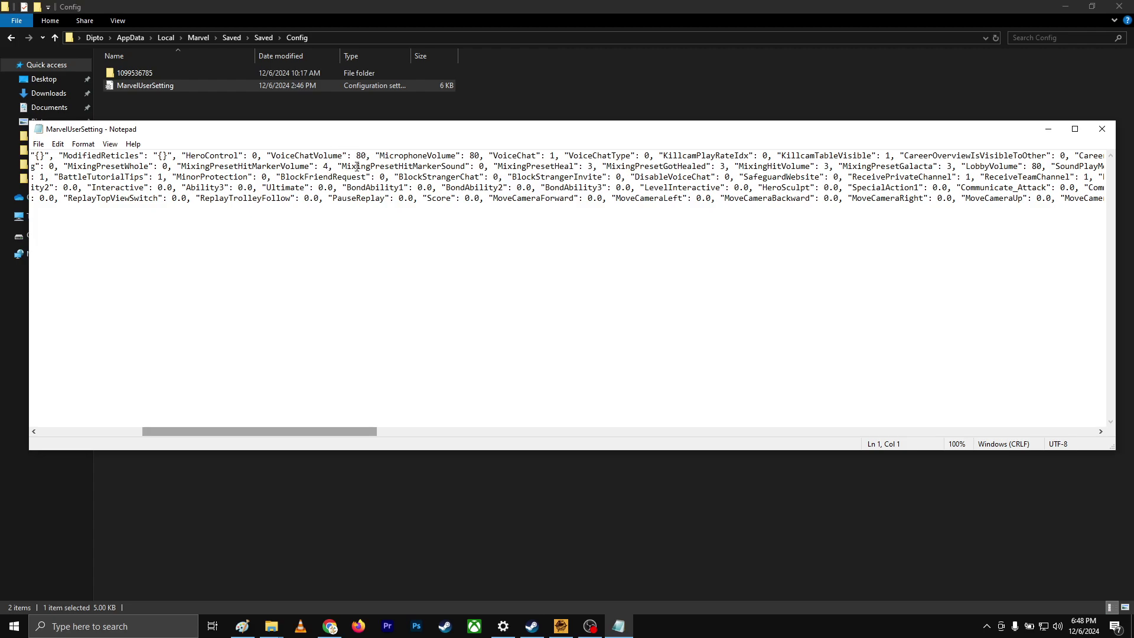
{"action": "left_click_drag", "start_coordinate": [306, 434], "coordinate": [1029, 421]}
Close Notepad, go up from Config to the inner Saved folder, and switch to Chrome
{"action": "left_click", "coordinate": [1101, 128]}
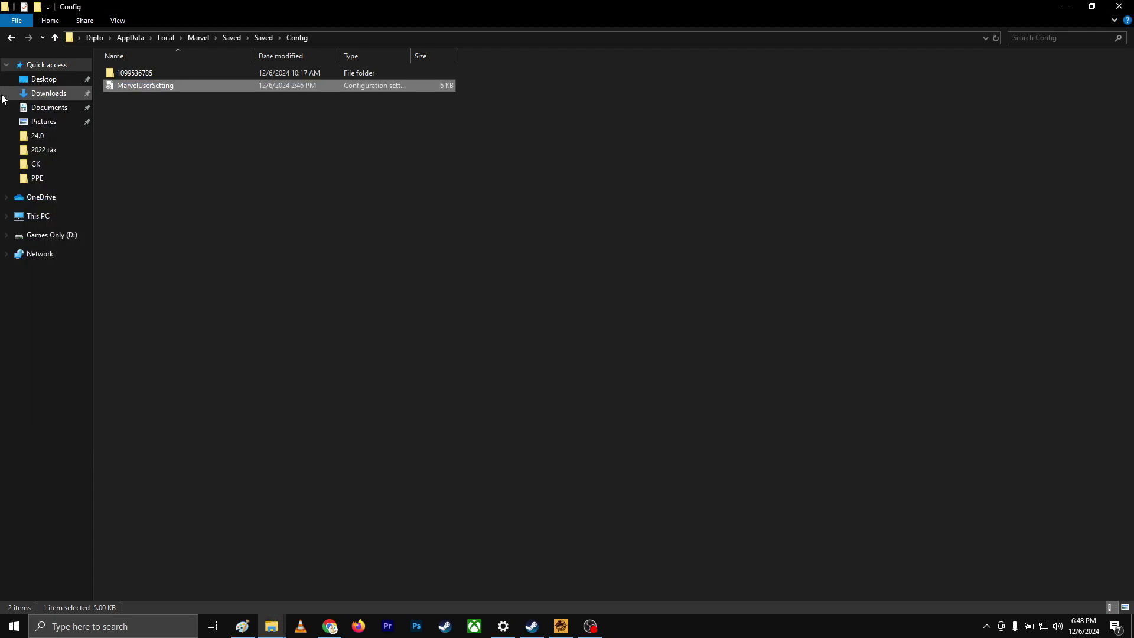
{"action": "left_click", "coordinate": [11, 37]}
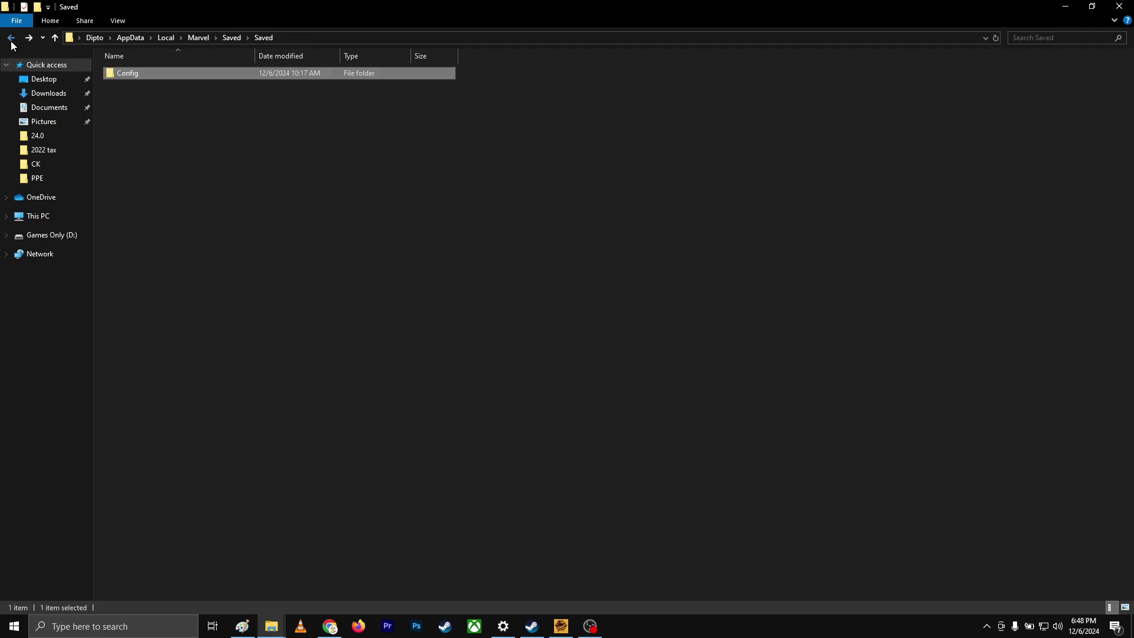
{"action": "left_click", "coordinate": [330, 627]}
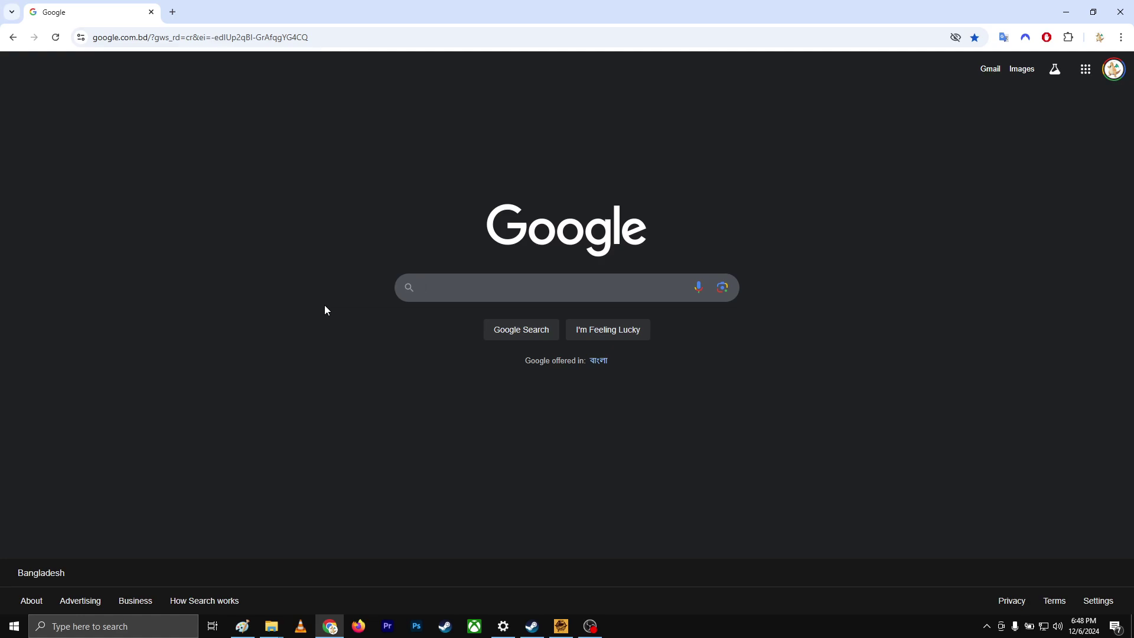
Search Google for Indiana Jones and the Great Circle and select app ID 2677660 in its Steam URL
{"action": "type", "text": "indi"}
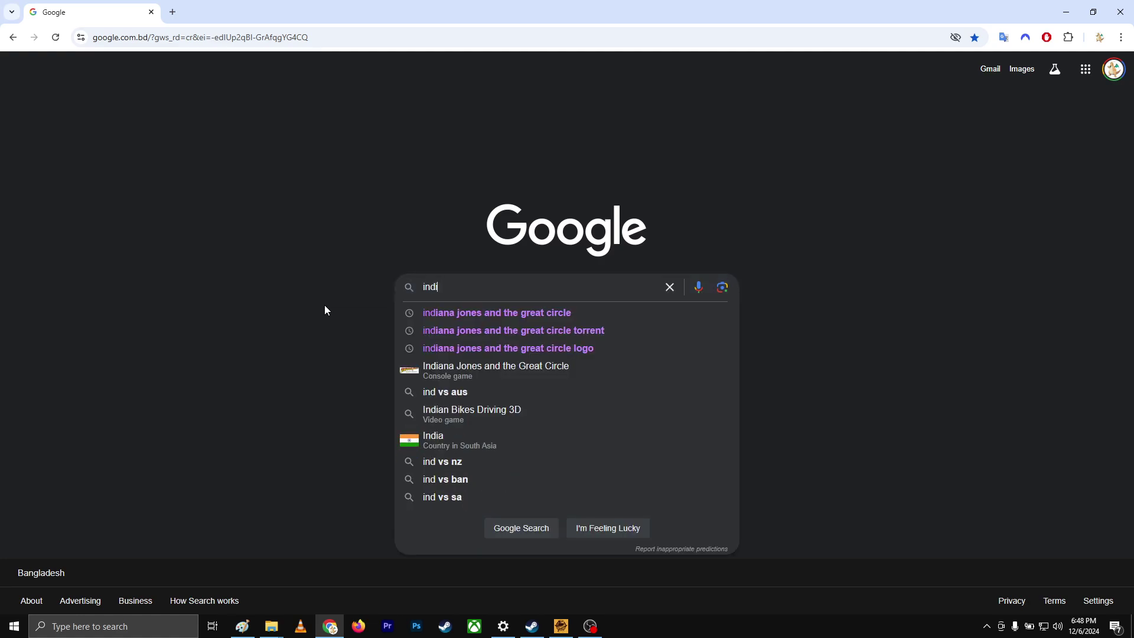
{"action": "left_click", "coordinate": [433, 313]}
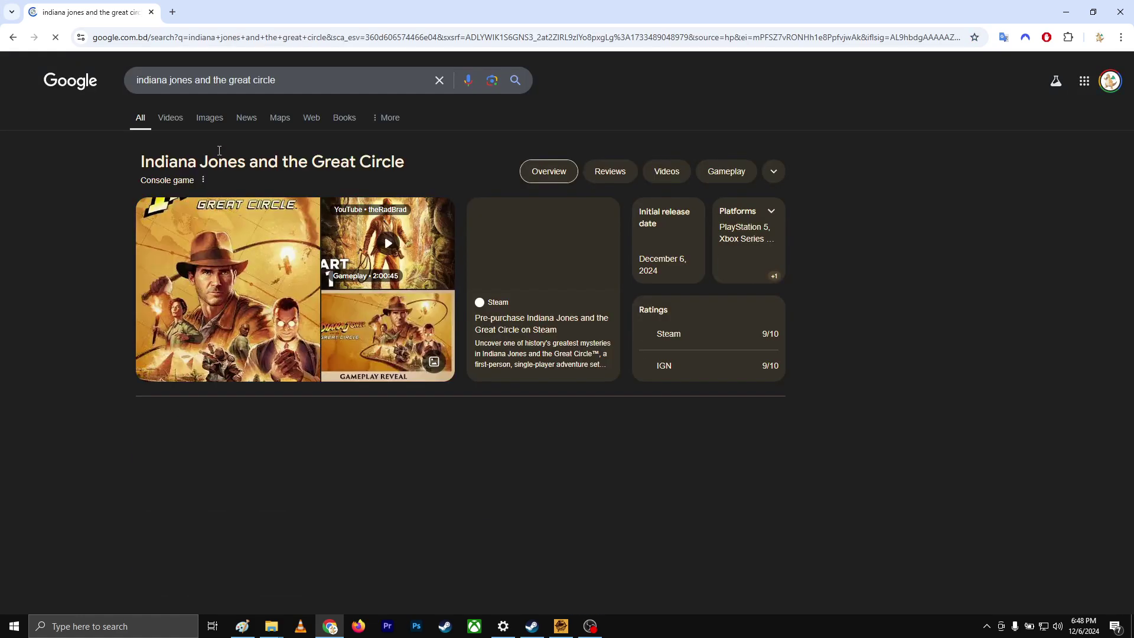
{"action": "left_click", "coordinate": [249, 458]}
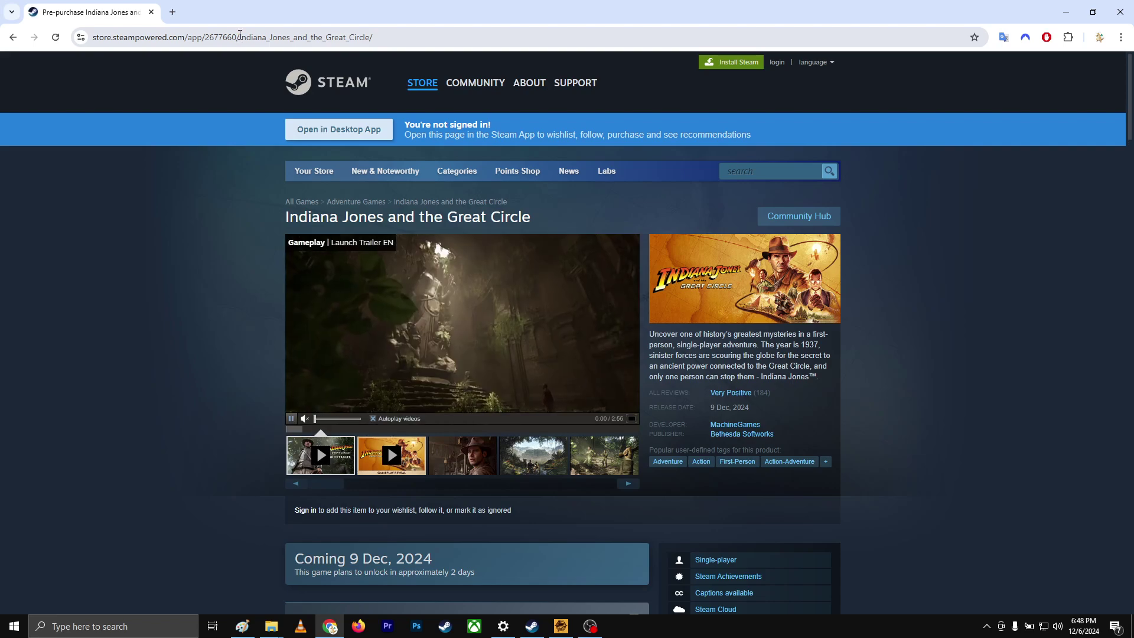
{"action": "left_click_drag", "start_coordinate": [239, 37], "coordinate": [205, 37]}
{"action": "key", "text": "ctrl+c"}
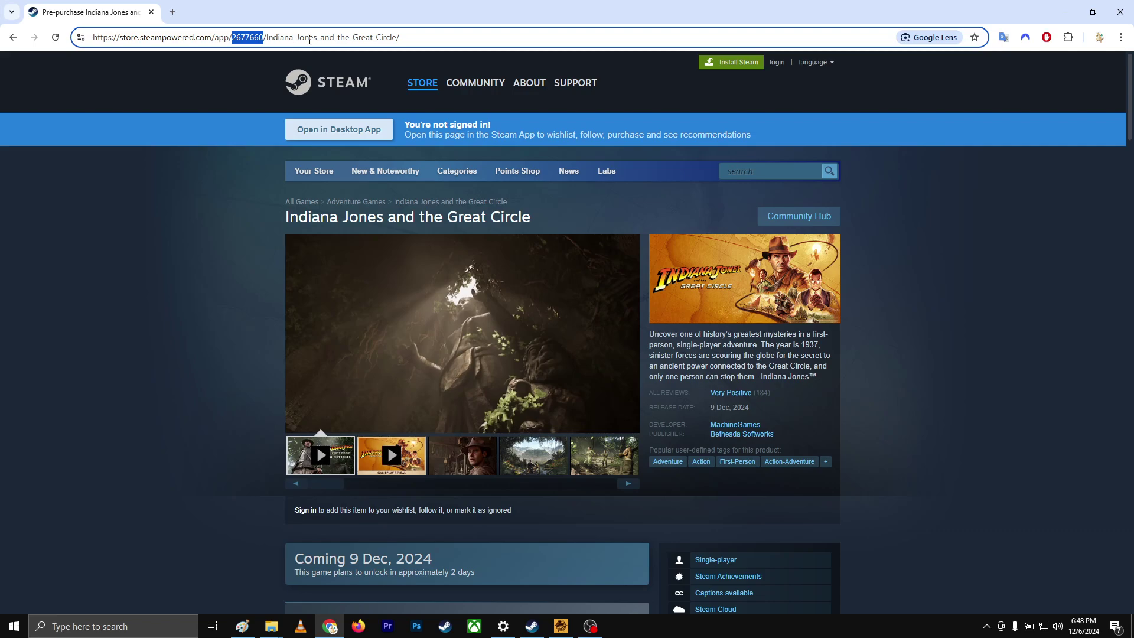
Minimize Chrome and search Local Disk (C:) for the pasted app ID 2677660
{"action": "left_click", "coordinate": [1120, 10]}
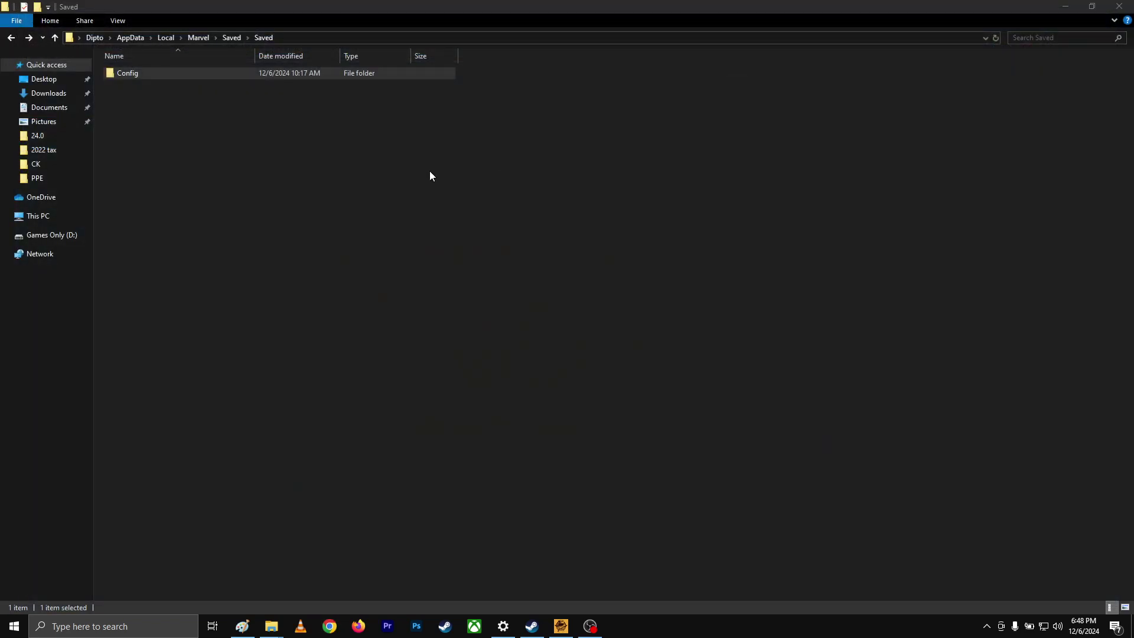
{"action": "left_click", "coordinate": [52, 217]}
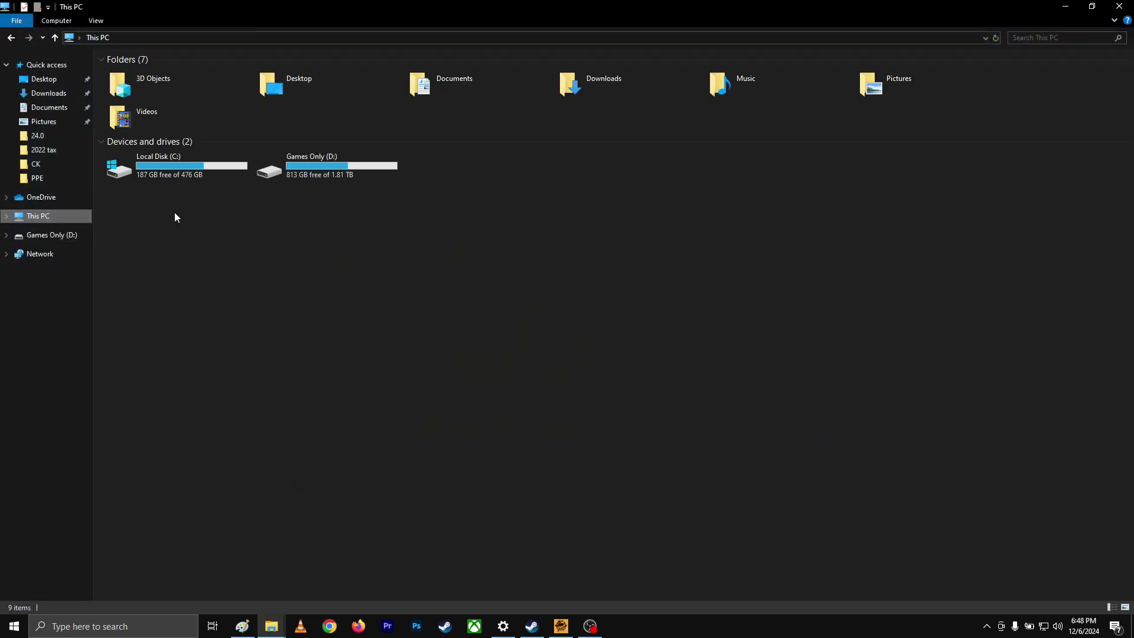
{"action": "double_click", "coordinate": [217, 161]}
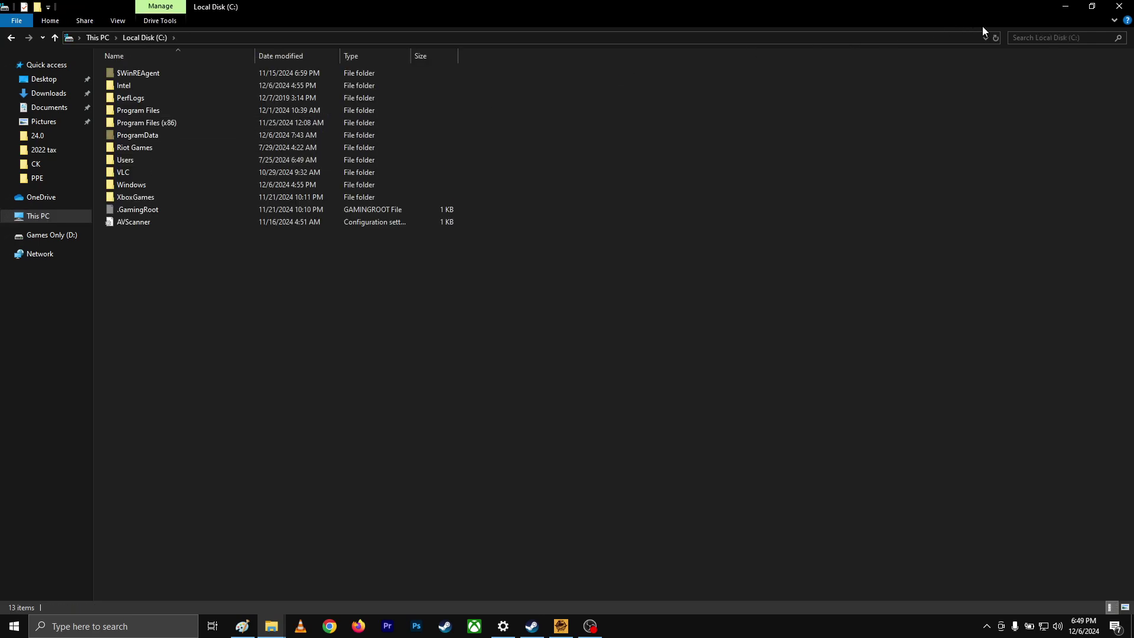
{"action": "left_click", "coordinate": [1046, 37]}
{"action": "key", "text": "ctrl+v"}
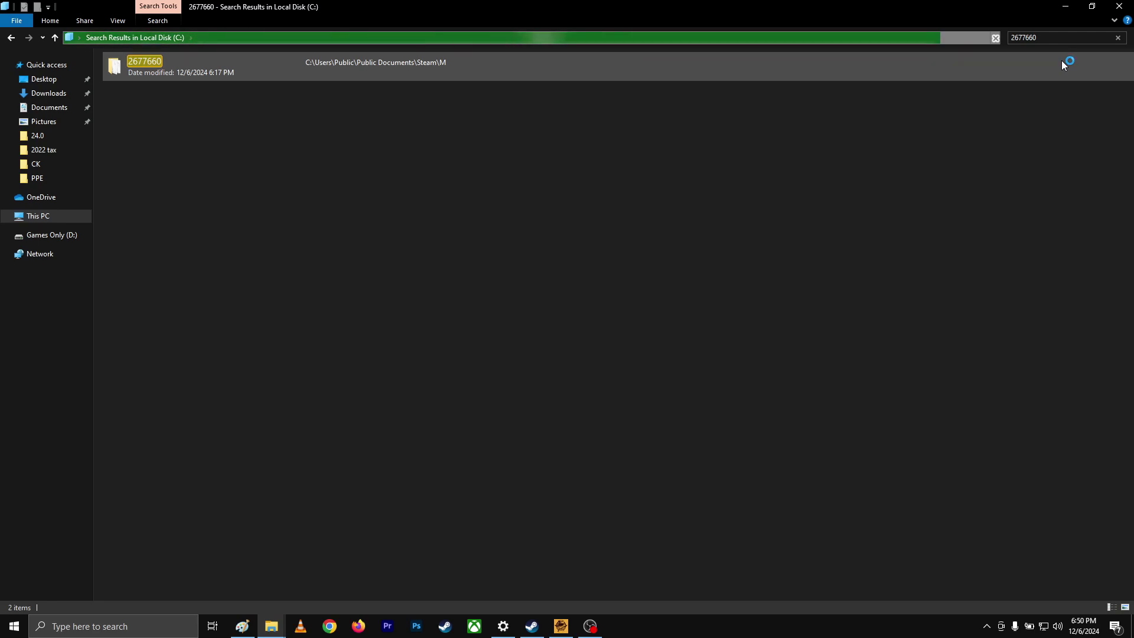
Open the 2677660 result folder and check the leaderboards file's context menu without acting
{"action": "left_click", "coordinate": [417, 71]}
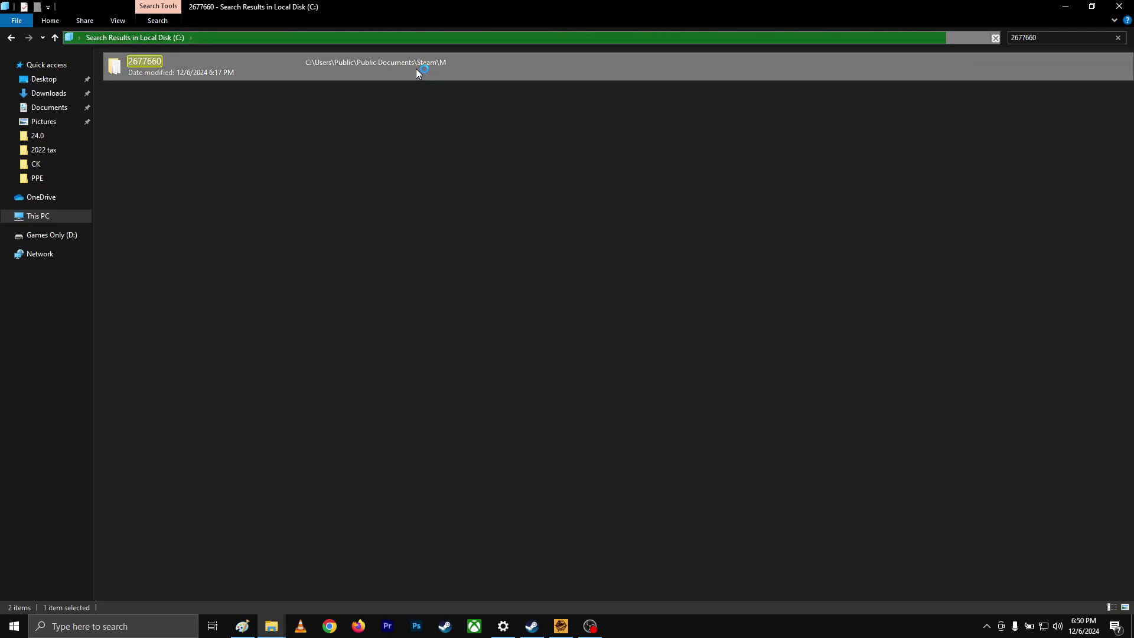
{"action": "double_click", "coordinate": [348, 71]}
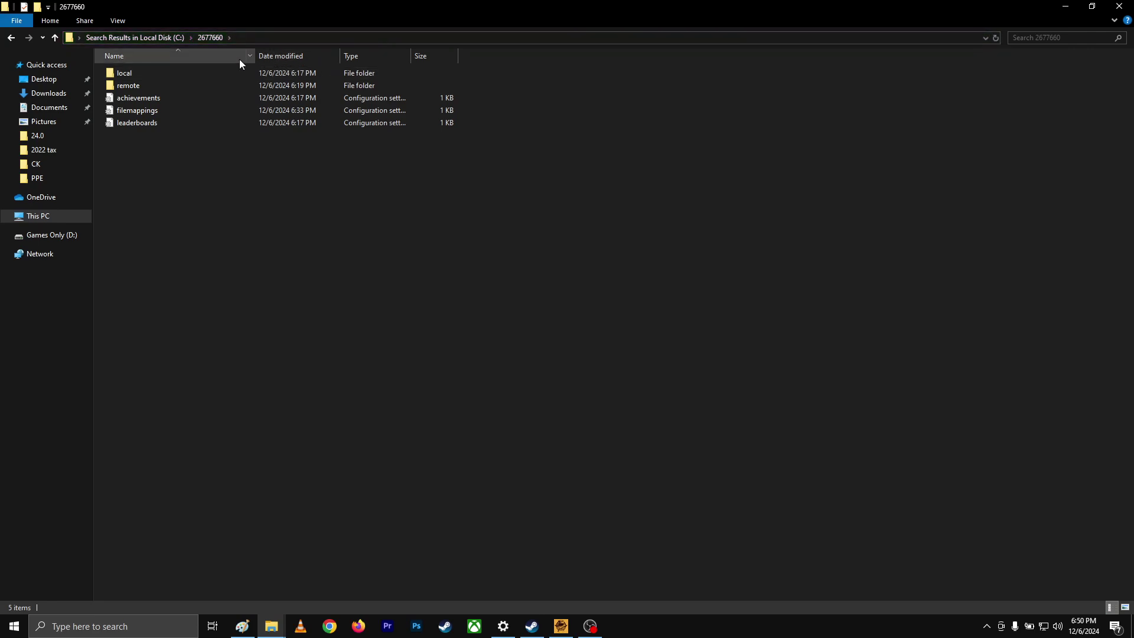
{"action": "left_click", "coordinate": [172, 124]}
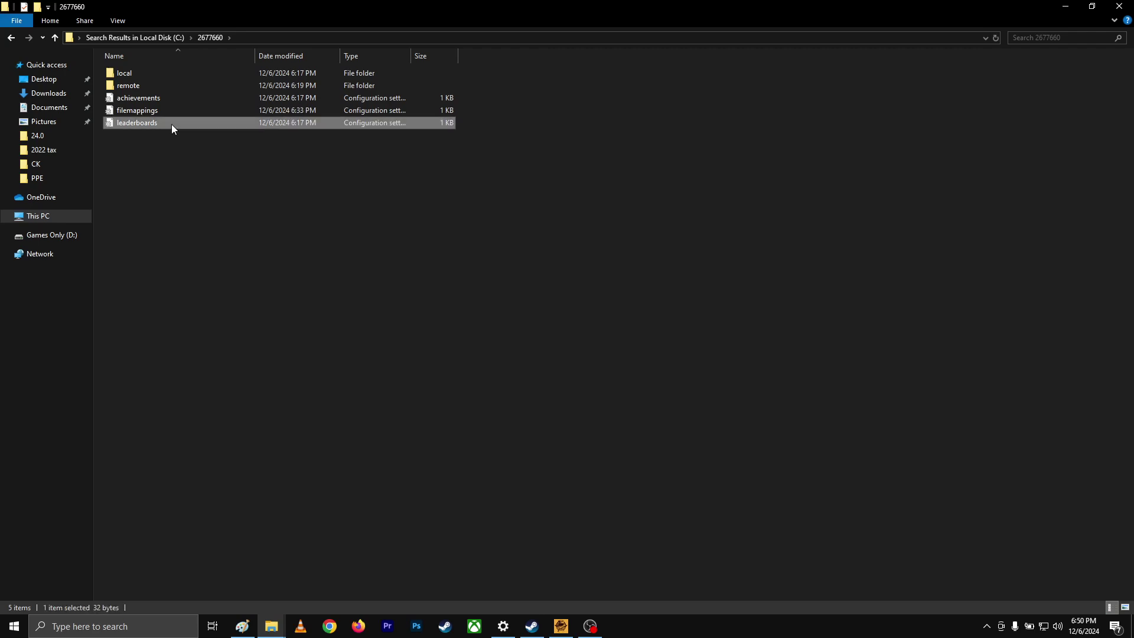
{"action": "right_click", "coordinate": [172, 126]}
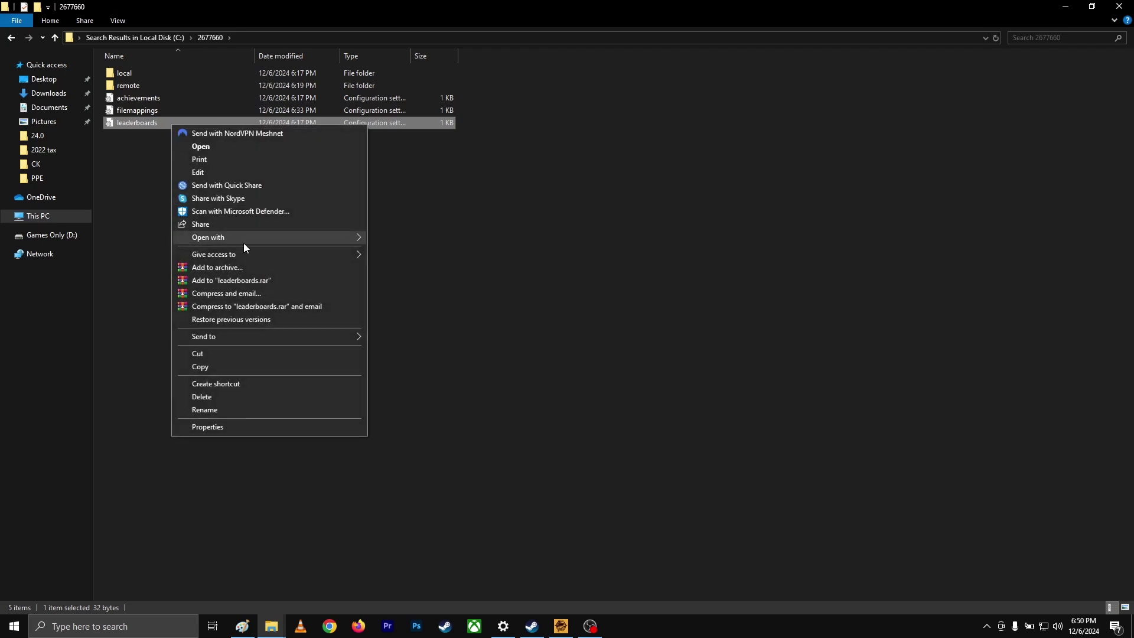
{"action": "left_click", "coordinate": [137, 243]}
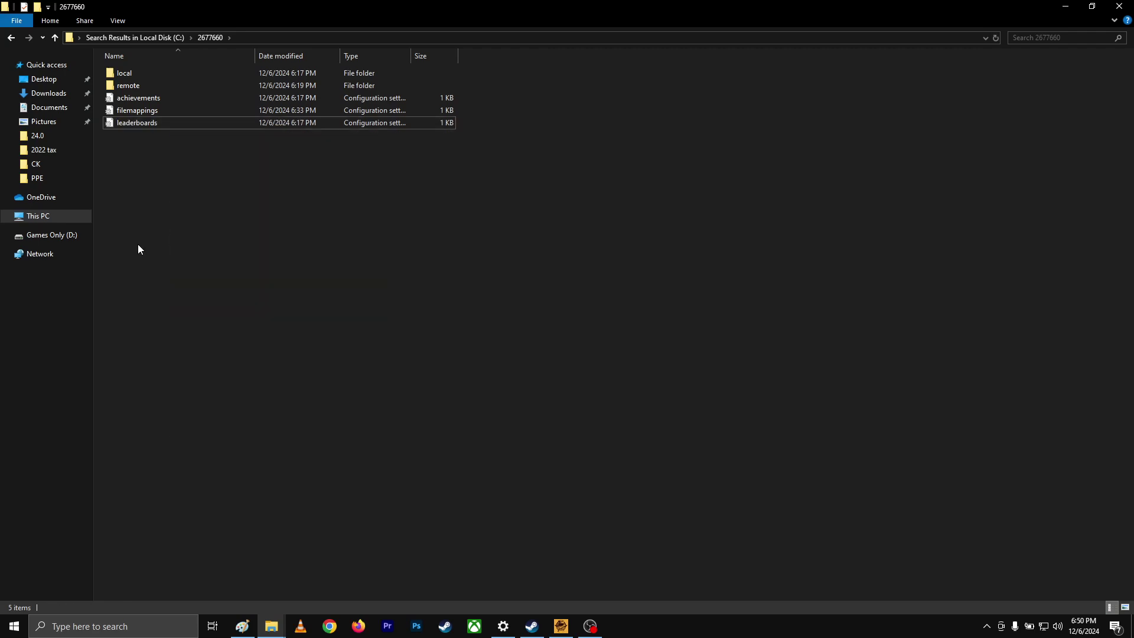
Browse remote\profile, remote\game-slot0 and local, ending back in the 2677660 folder
{"action": "double_click", "coordinate": [142, 88]}
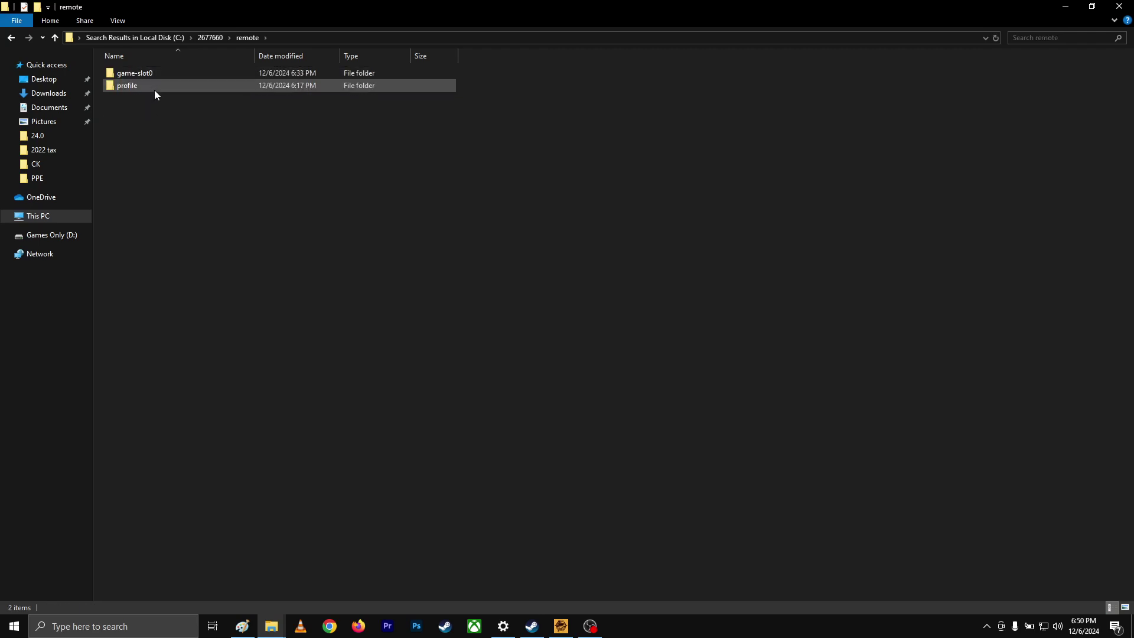
{"action": "double_click", "coordinate": [155, 86]}
{"action": "left_click", "coordinate": [10, 37]}
{"action": "double_click", "coordinate": [127, 74]}
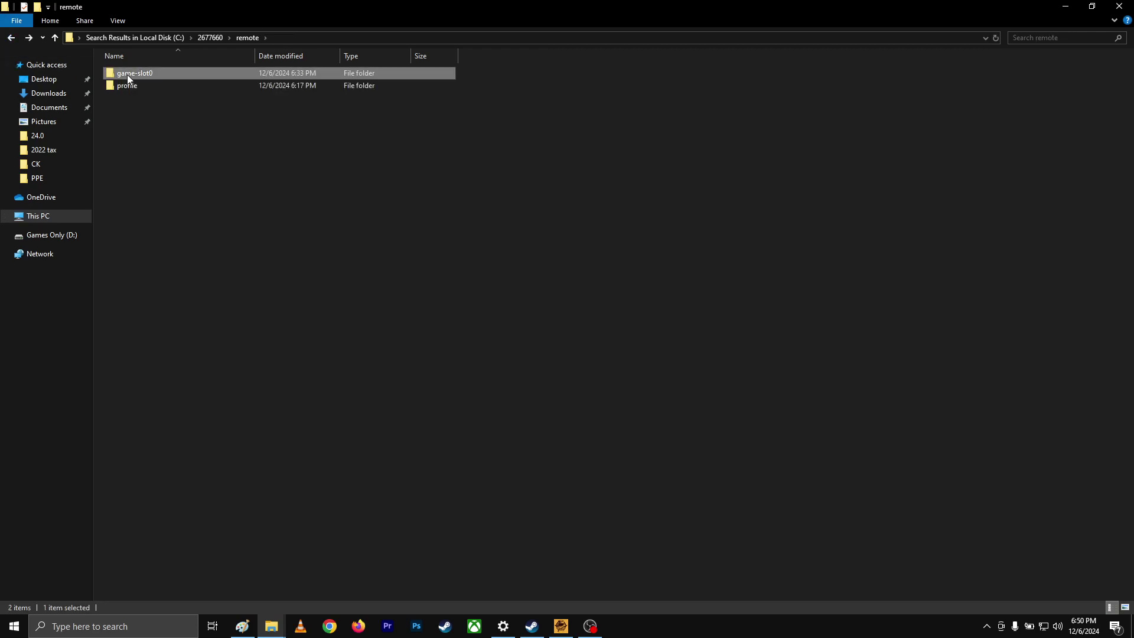
{"action": "left_click", "coordinate": [11, 37]}
{"action": "left_click", "coordinate": [11, 37]}
{"action": "double_click", "coordinate": [144, 71]}
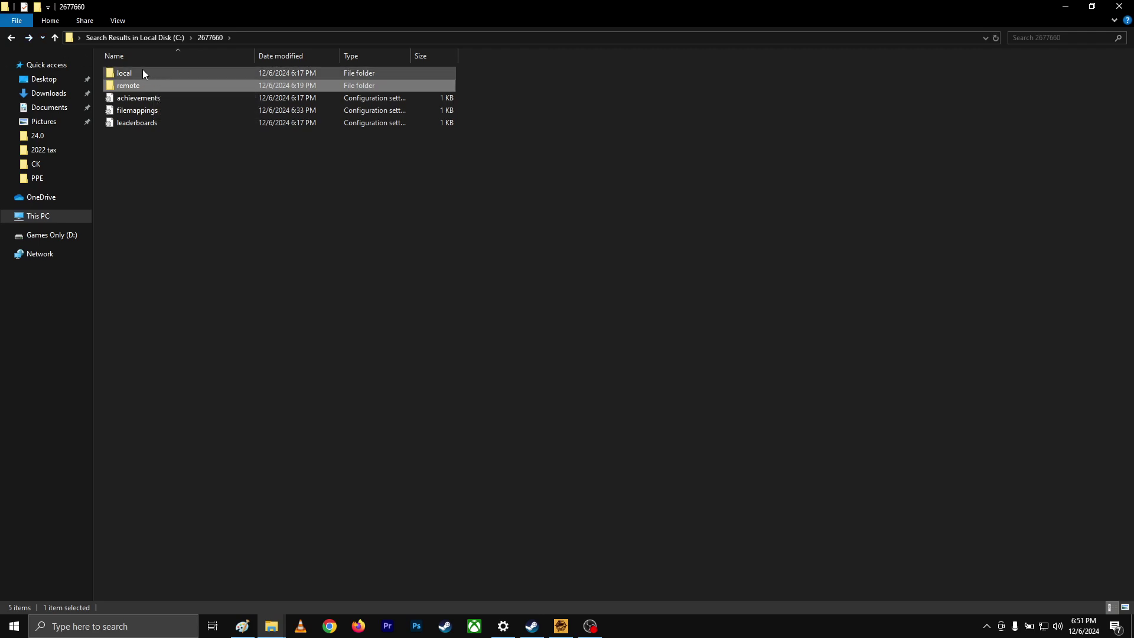
{"action": "left_click", "coordinate": [10, 39]}
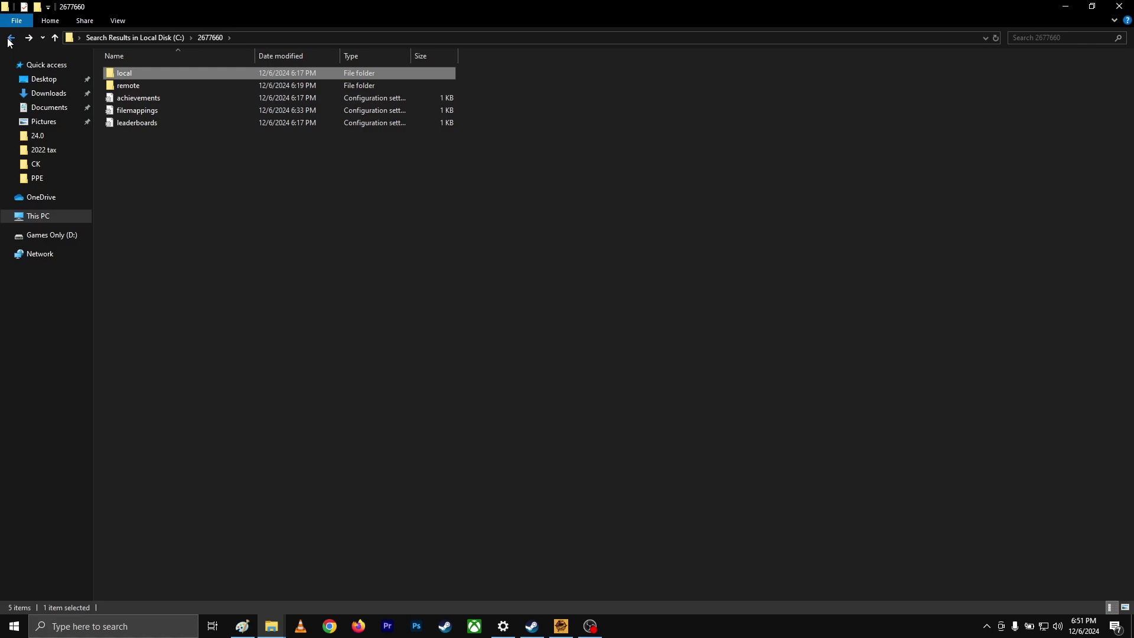
Leave the search results and walk C:\Users\Public\Public Documents\Steam\M by hand, then return to This PC
{"action": "left_click", "coordinate": [9, 39]}
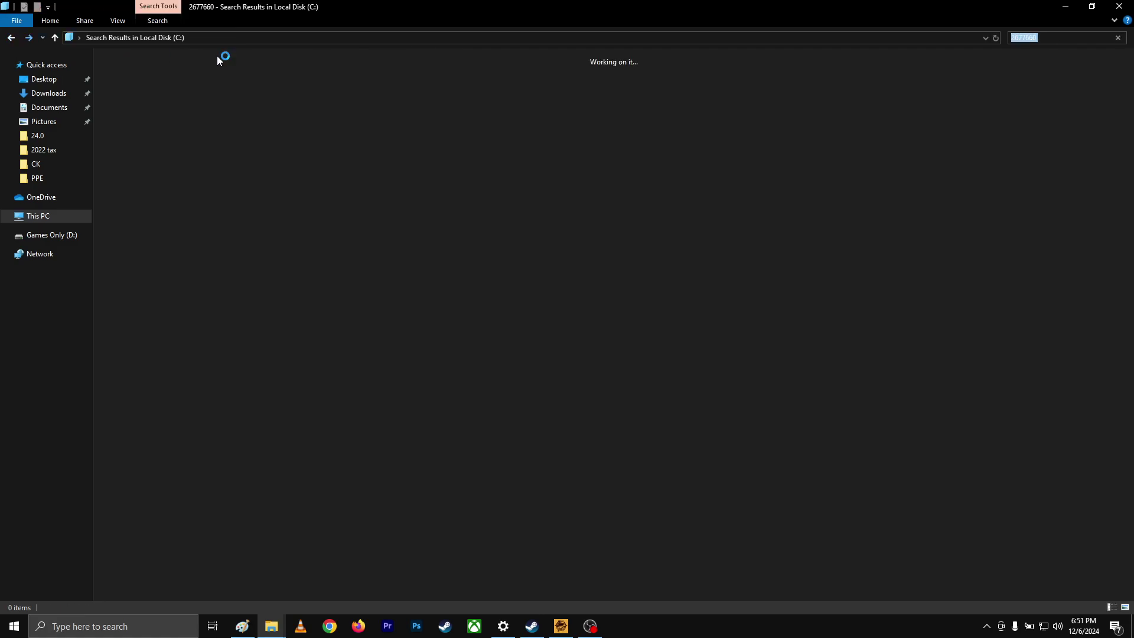
{"action": "left_click", "coordinate": [47, 216]}
{"action": "double_click", "coordinate": [186, 168]}
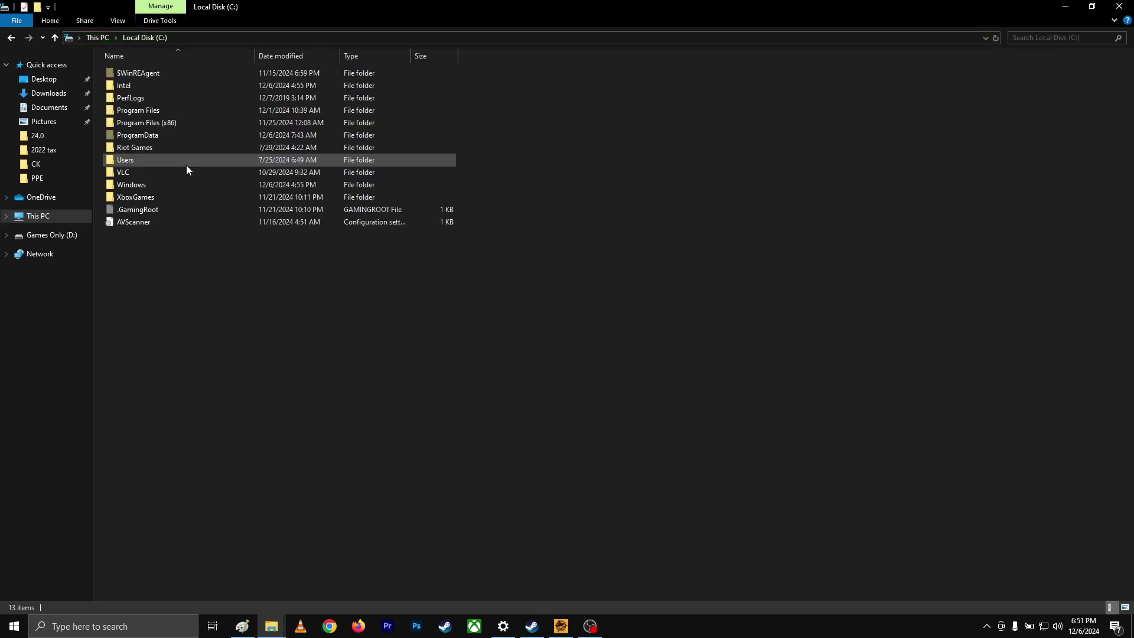
{"action": "double_click", "coordinate": [140, 161]}
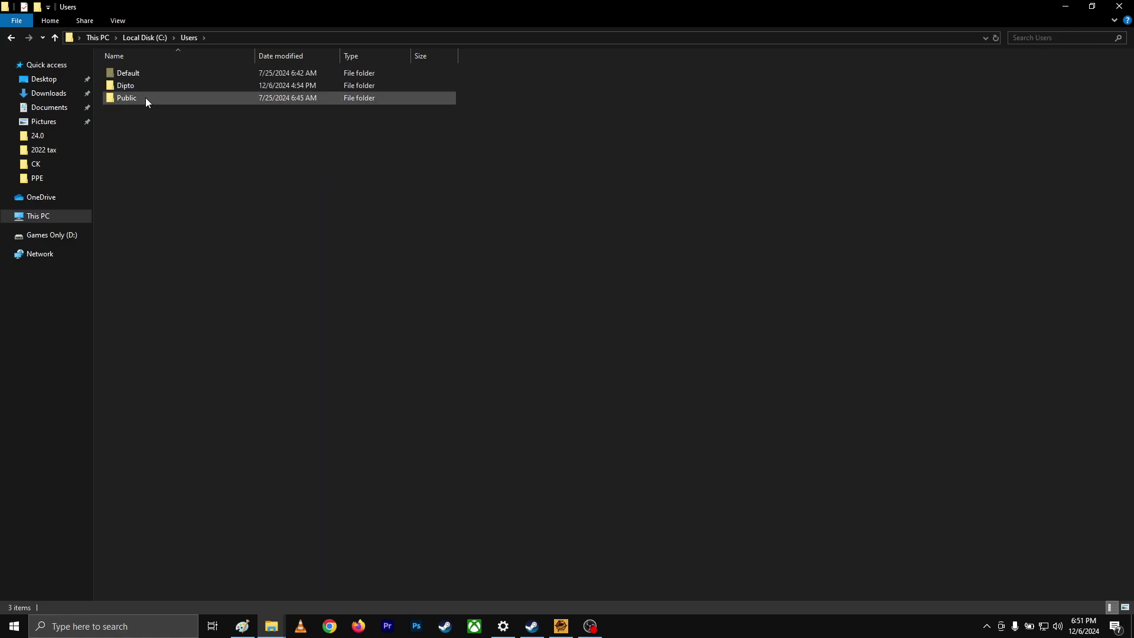
{"action": "double_click", "coordinate": [146, 102]}
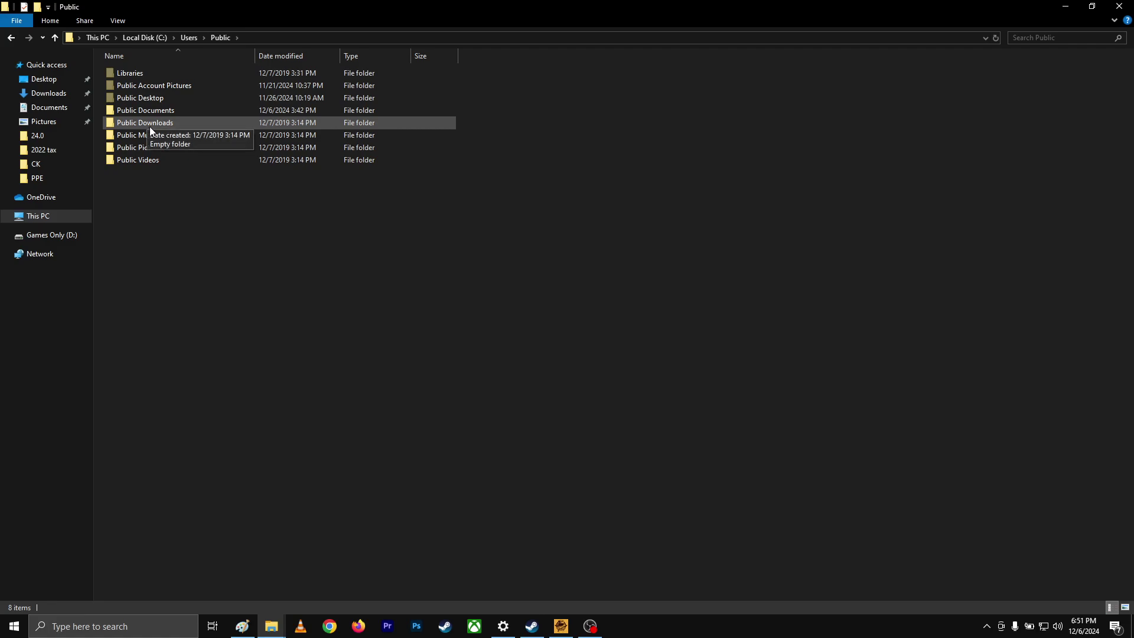
{"action": "double_click", "coordinate": [159, 111]}
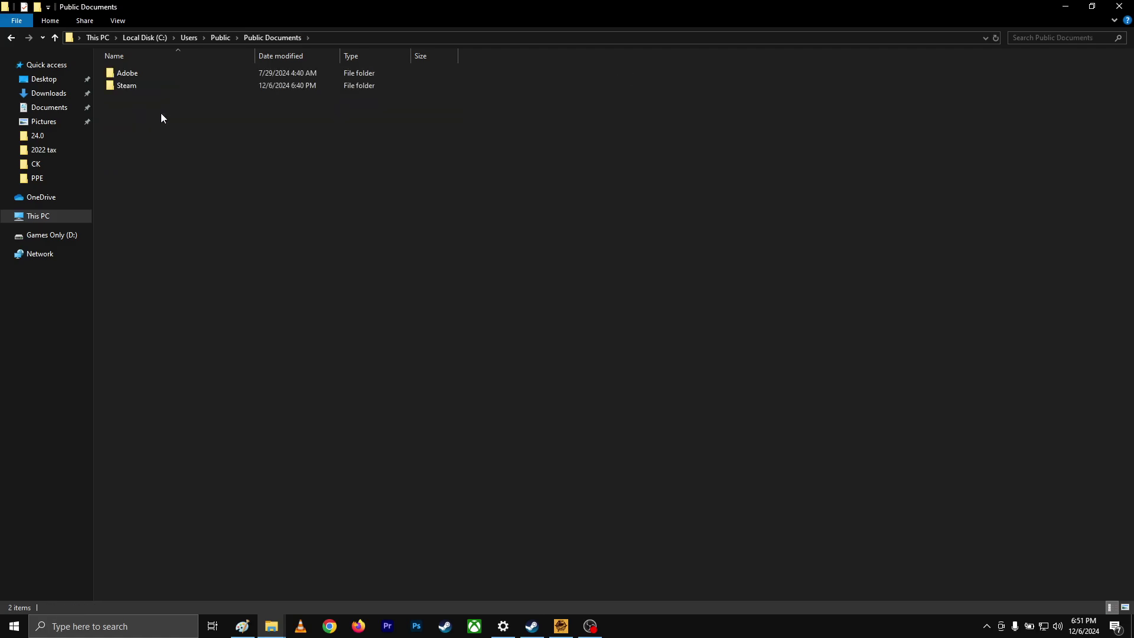
{"action": "double_click", "coordinate": [142, 88]}
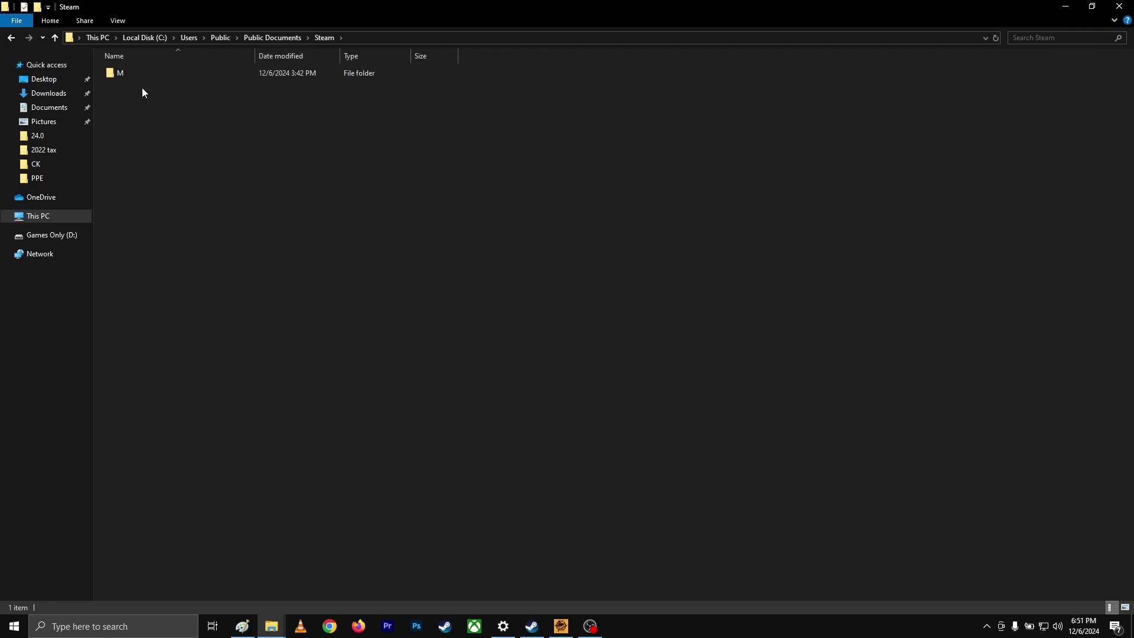
{"action": "double_click", "coordinate": [115, 73]}
{"action": "left_click", "coordinate": [10, 38]}
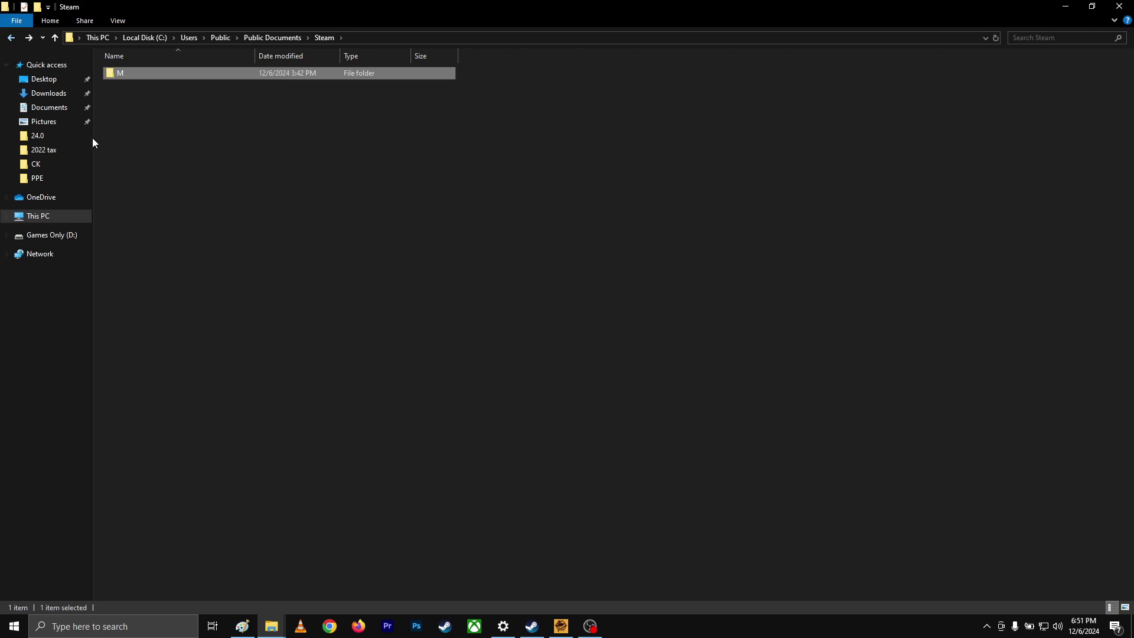
{"action": "left_click", "coordinate": [47, 216]}
{"action": "left_click", "coordinate": [275, 275]}
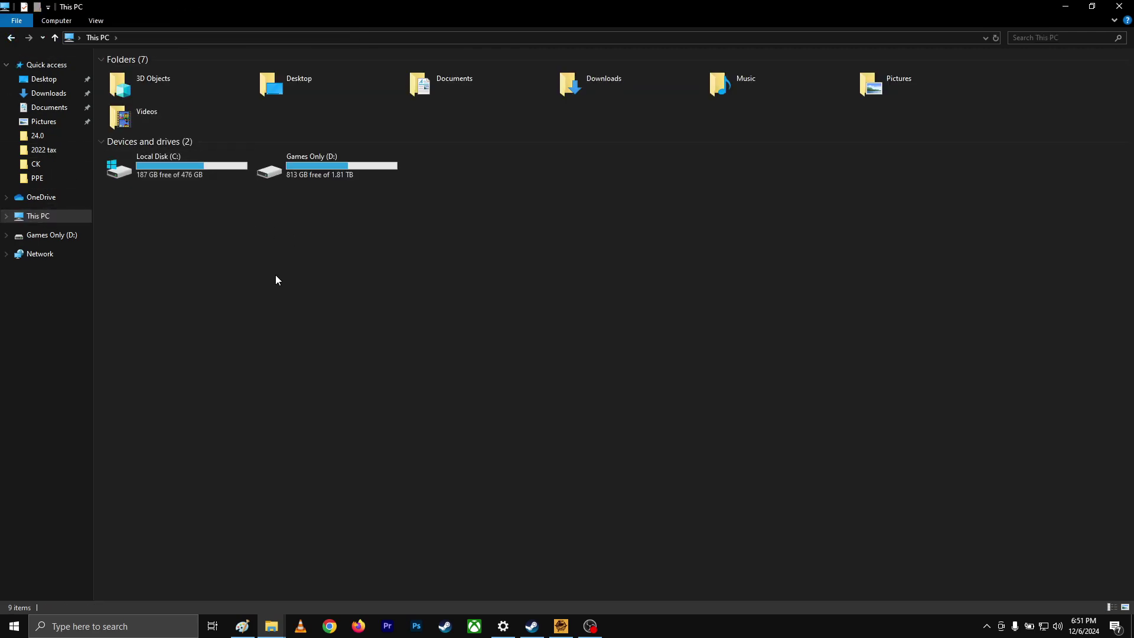